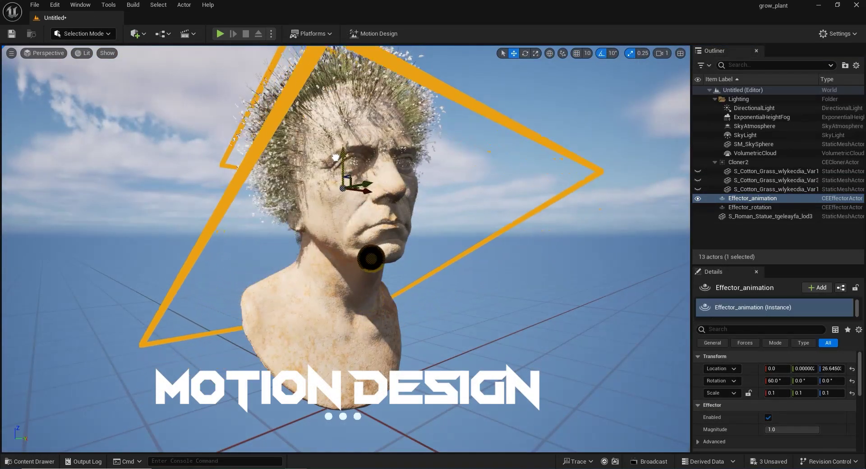
pyautogui.moveTo(336, 157); pyautogui.dragTo(342, 370)
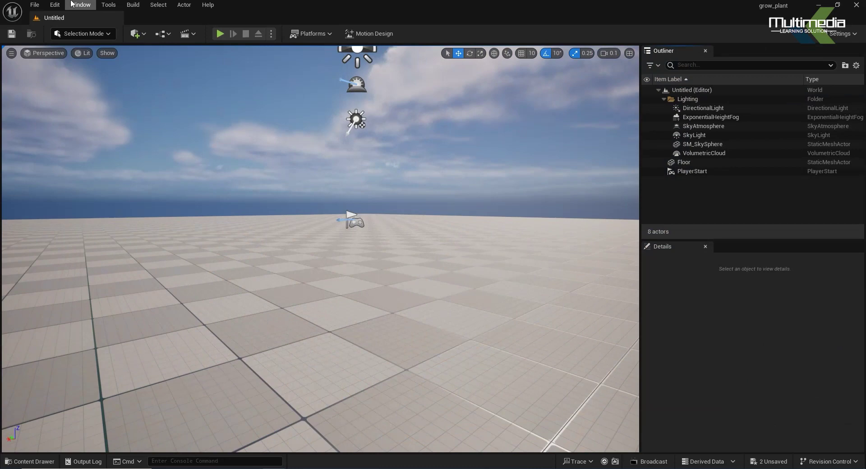
# Open the plugin browser and search for the Motion Design plugin to check that it is enabled.
pyautogui.click(55, 5)
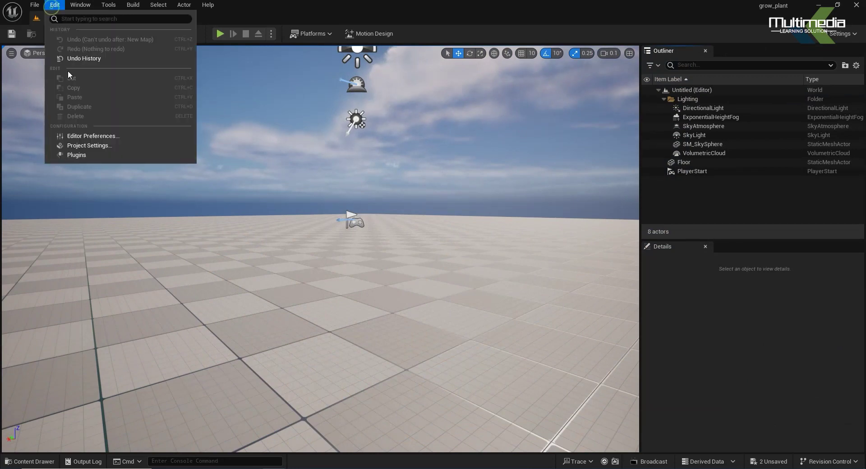
pyautogui.click(77, 155)
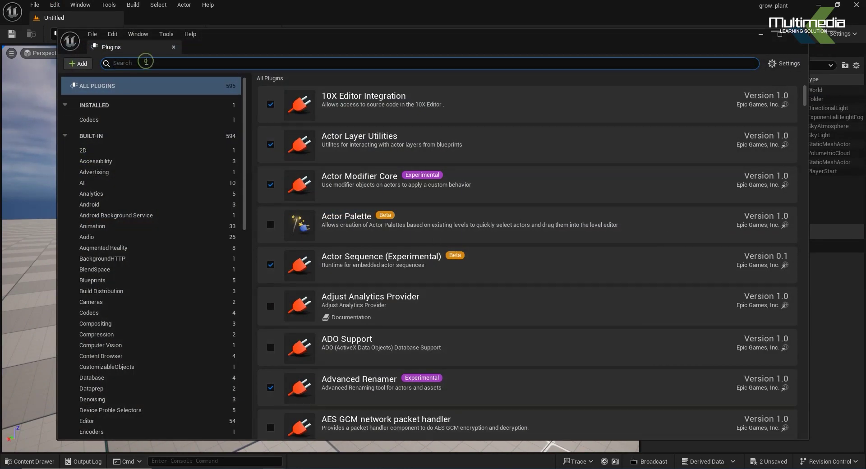
pyautogui.write('motio')
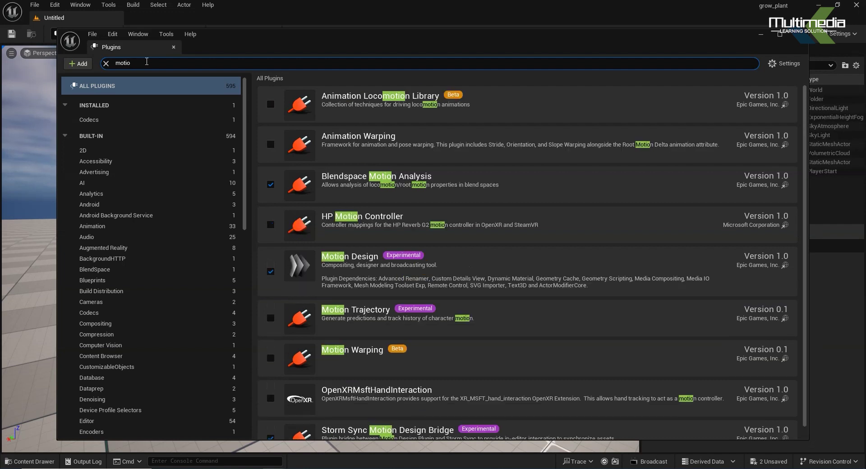
pyautogui.write('n desig')
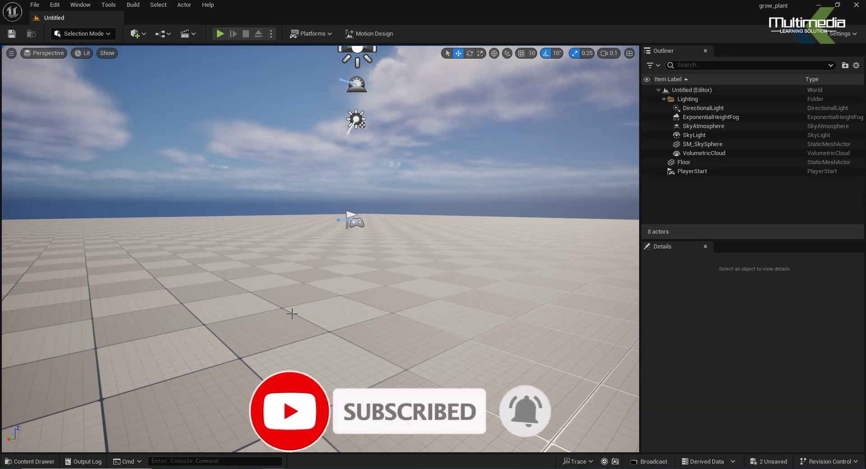
pyautogui.click(144, 33)
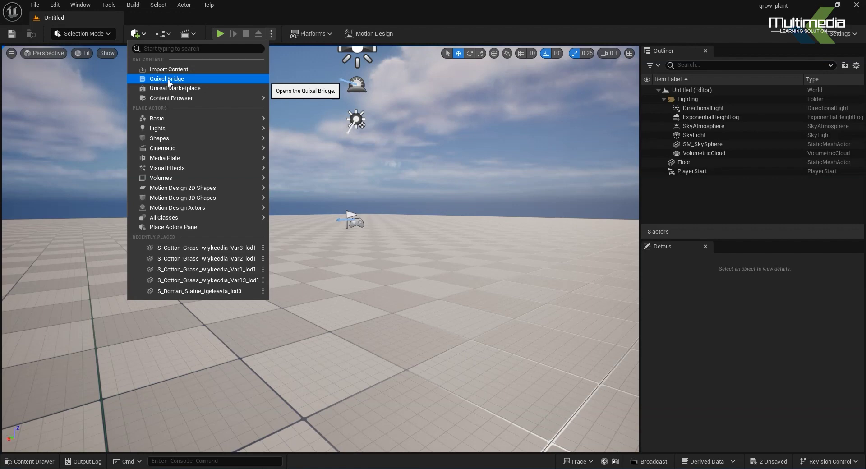
pyautogui.click(373, 15)
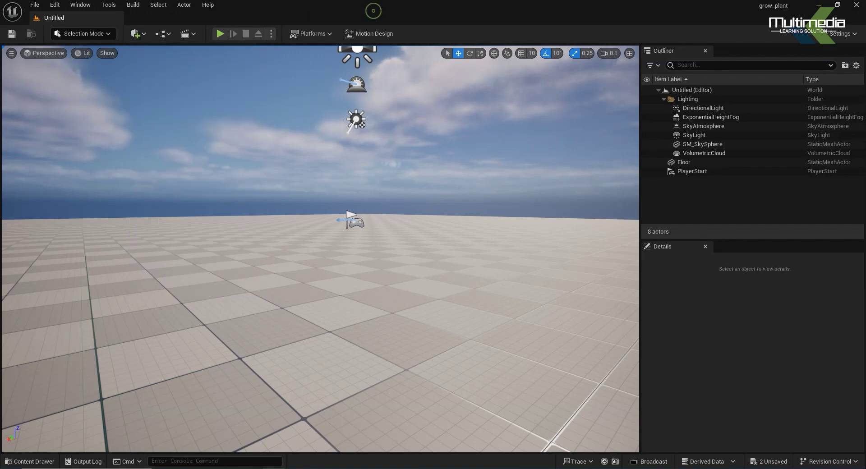
# Open the Roman_Statue_tgeleayfa folder under Megascans 3D_Assets in the project content.
pyautogui.click(30, 461)
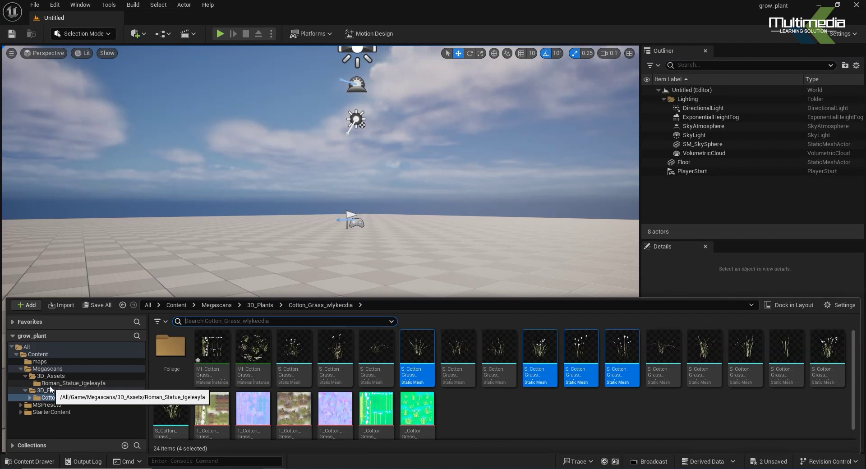
pyautogui.click(81, 383)
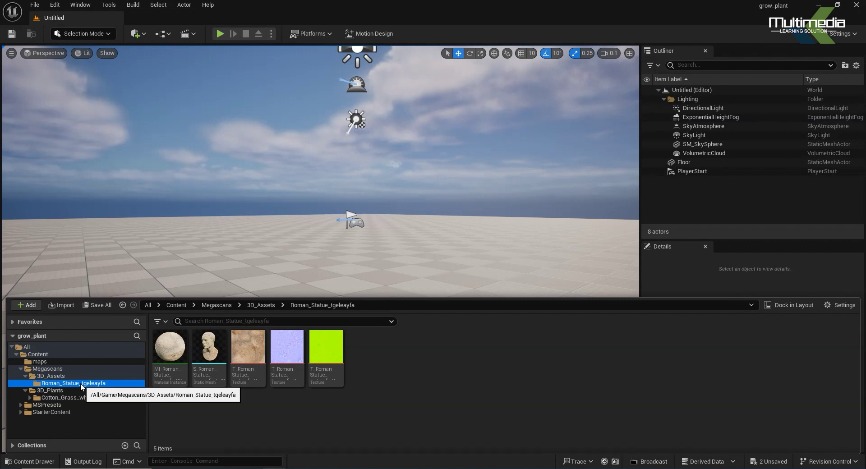
pyautogui.click(208, 346)
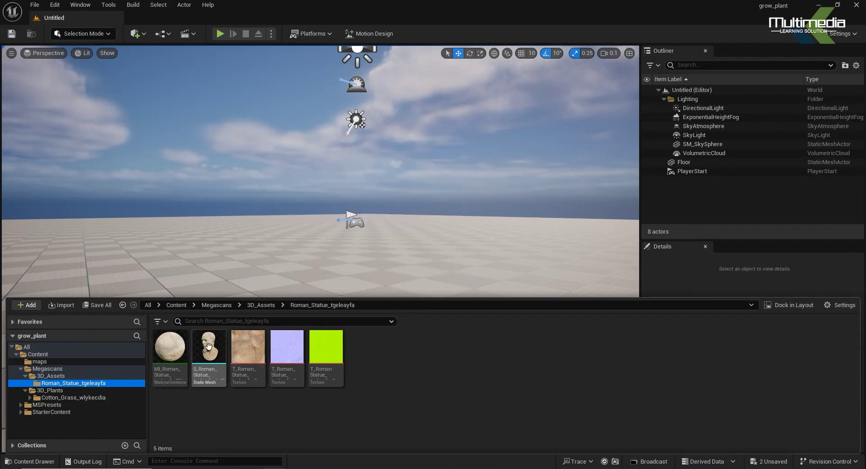
# Delete the Floor and PlayerStart actors from the level.
pyautogui.keyDown('alt'); pyautogui.moveTo(369, 237); pyautogui.dragTo(387, 273); pyautogui.keyUp('alt')
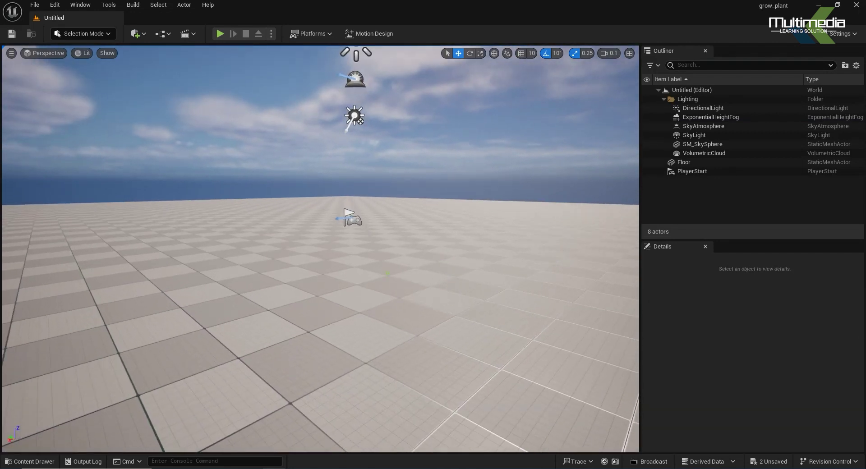
pyautogui.click(387, 273)
pyautogui.press('Delete')
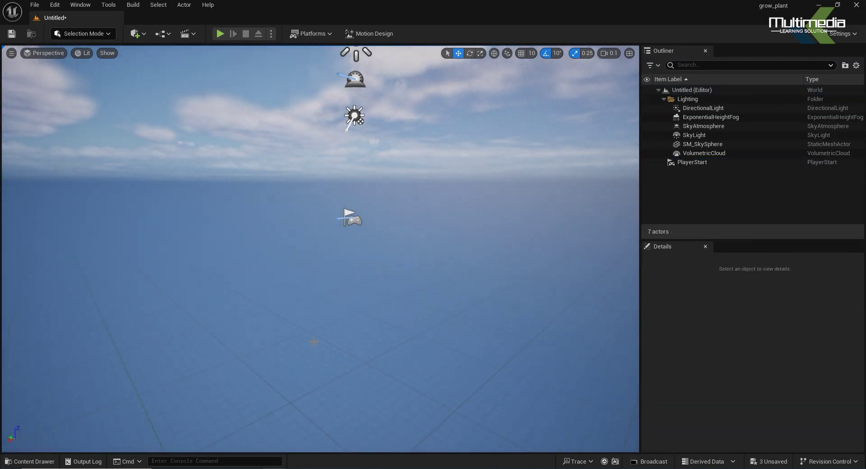
pyautogui.click(363, 223)
pyautogui.press('Delete')
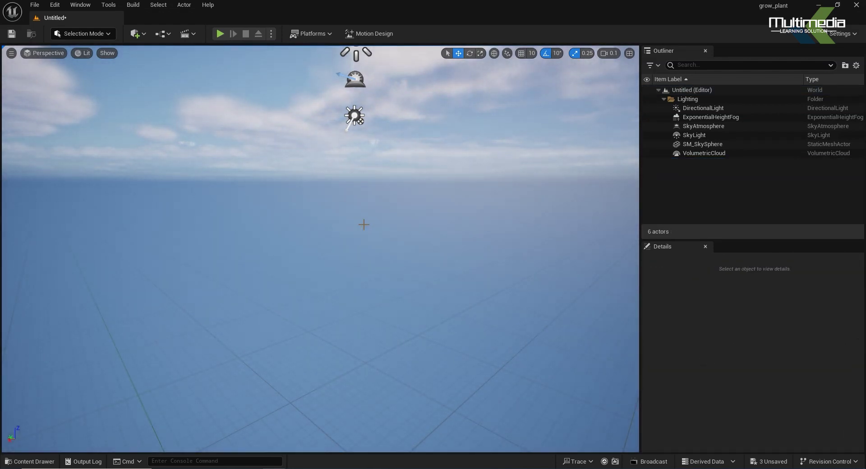
# Place the Roman statue static mesh in the level and frame it in the viewport.
pyautogui.click(40, 461)
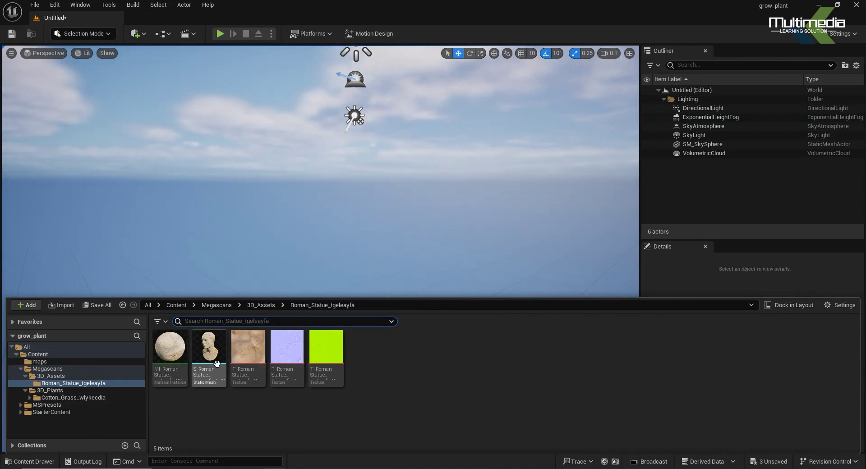
pyautogui.moveTo(209, 346); pyautogui.dragTo(356, 237)
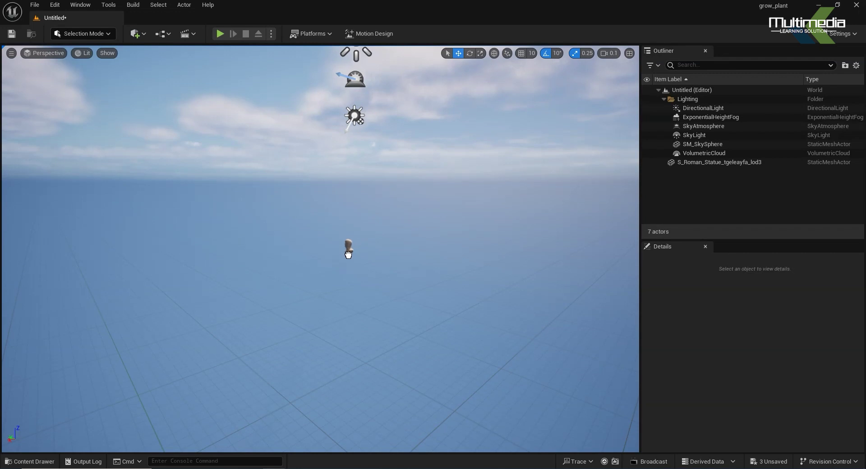
pyautogui.click(348, 247)
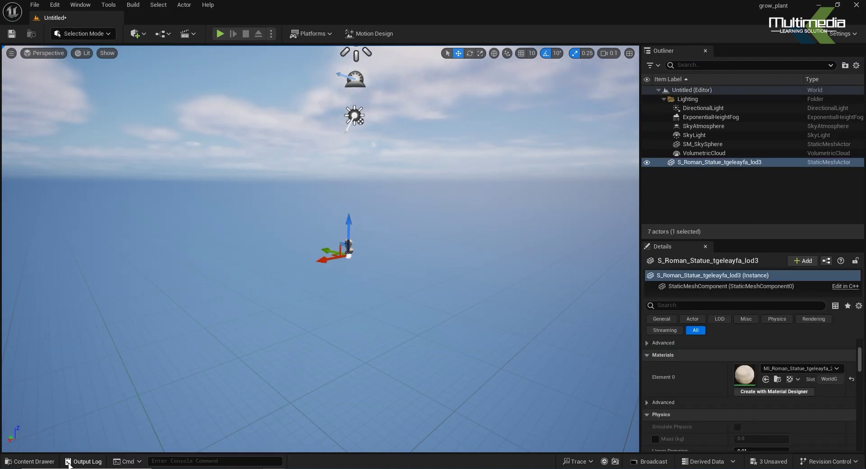
pyautogui.moveTo(201, 419); pyautogui.dragTo(244, 414, button='right')
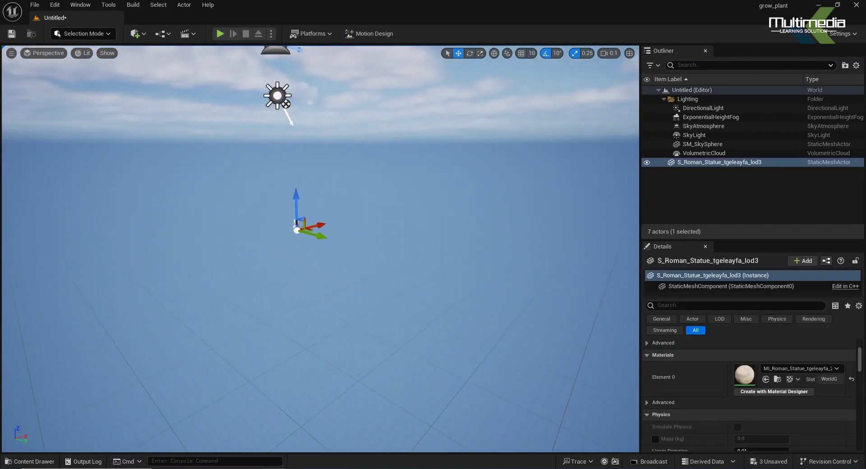
pyautogui.press('f')
pyautogui.scroll(-3, 320, 371)
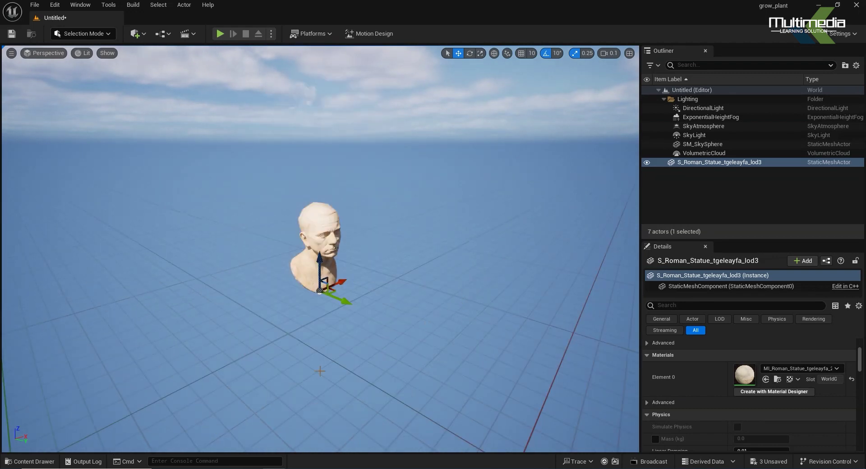
# Add five cotton grass static meshes (Var1, Var3, Var10, Var13 and Var15) from the Cotton_Grass_wlykecdia folder to the level.
pyautogui.click(31, 461)
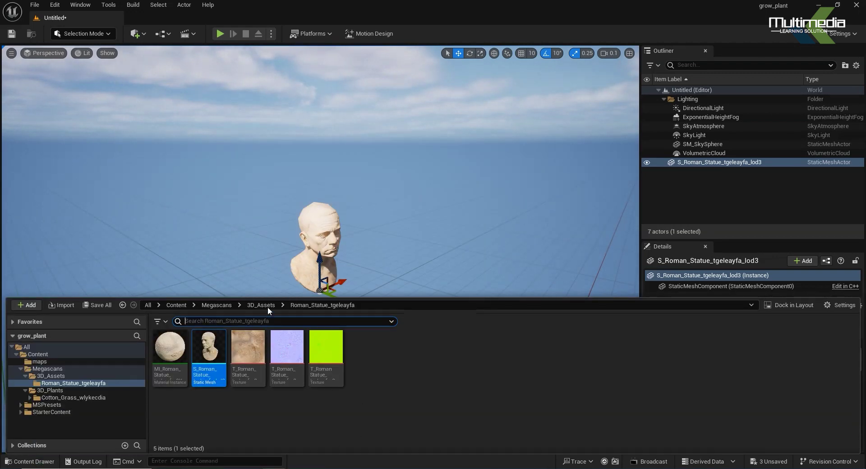
pyautogui.click(254, 305)
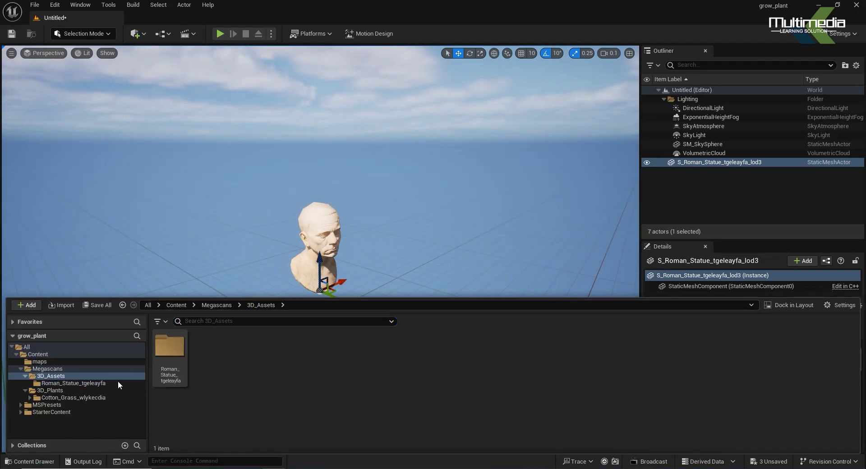
pyautogui.click(74, 384)
pyautogui.click(80, 397)
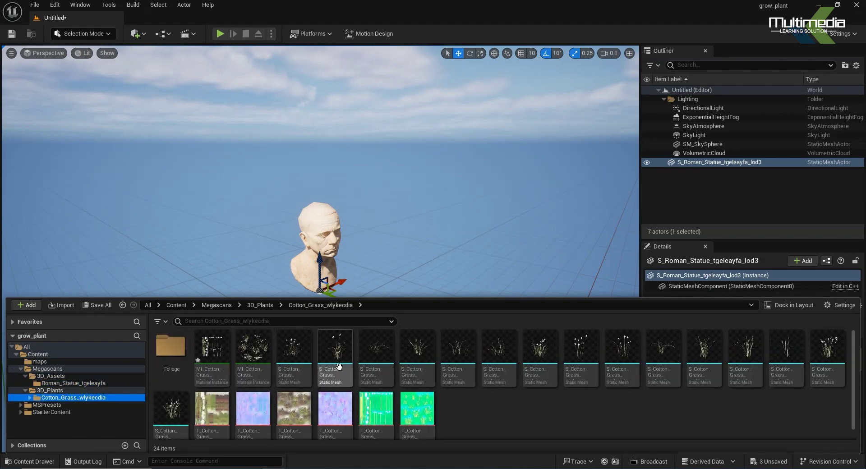
pyautogui.click(294, 354)
pyautogui.keyDown('ctrl'); pyautogui.click(416, 354); pyautogui.keyUp('ctrl')
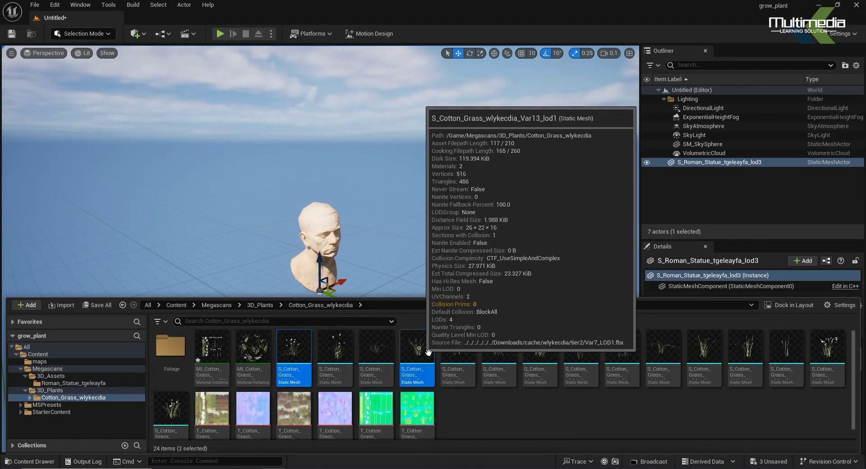
pyautogui.keyDown('ctrl'); pyautogui.click(495, 361); pyautogui.keyUp('ctrl')
pyautogui.keyDown('ctrl'); pyautogui.click(621, 374); pyautogui.keyUp('ctrl')
pyautogui.keyDown('ctrl'); pyautogui.click(536, 377); pyautogui.keyUp('ctrl')
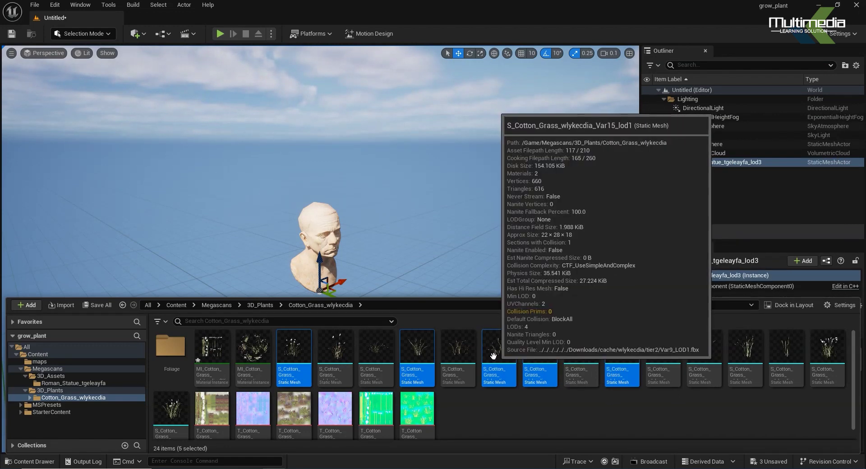
pyautogui.moveTo(492, 353); pyautogui.dragTo(370, 279)
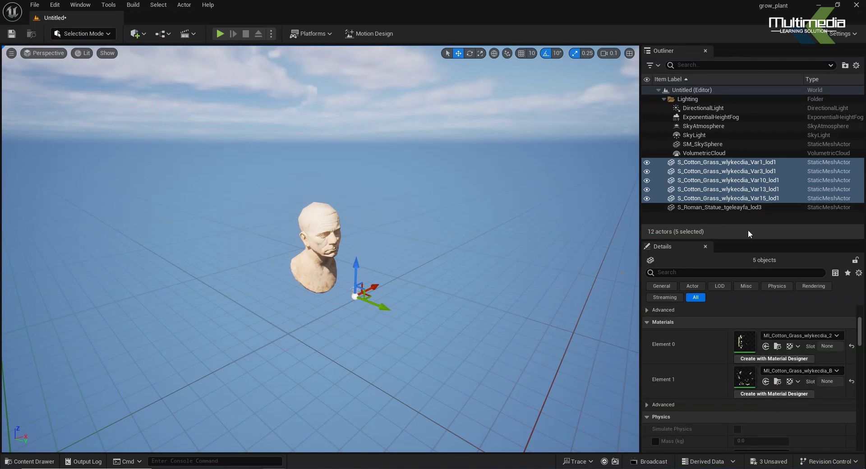
# Set the Roman statue's location to 0, 0, 0.
pyautogui.click(718, 207)
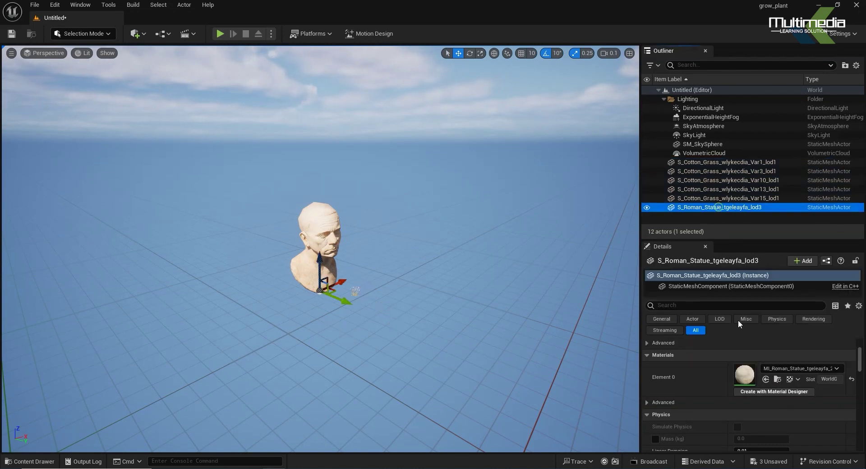
pyautogui.moveTo(859, 357); pyautogui.dragTo(860, 347)
pyautogui.click(751, 356)
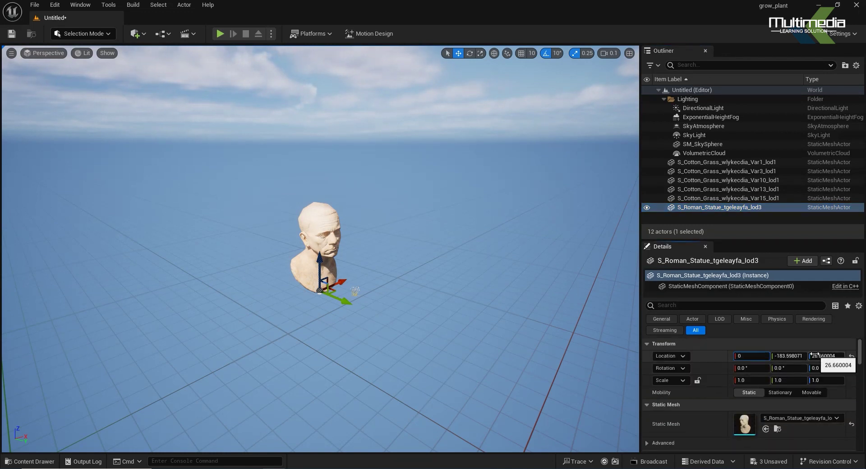
pyautogui.press('Tab')
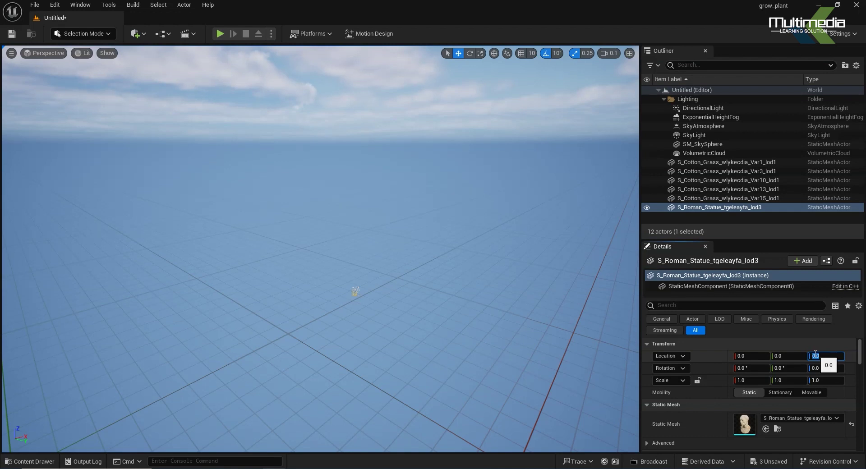
# Set the location of all five cotton grass meshes to 0, 0, 0.
pyautogui.click(723, 200)
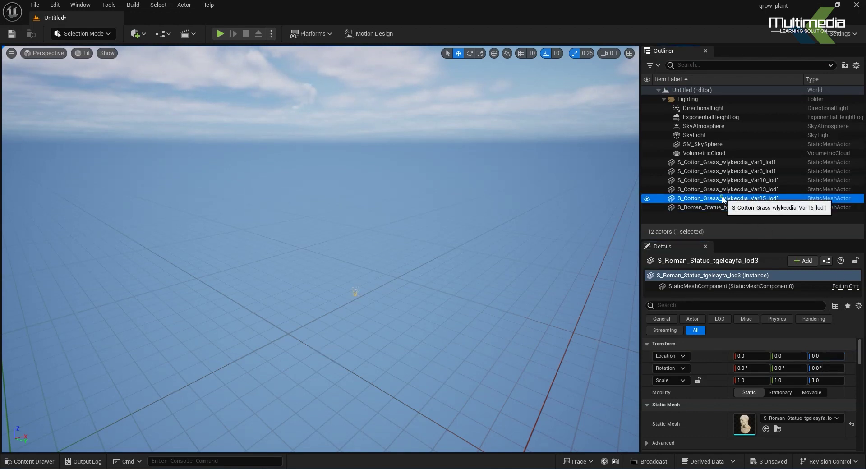
pyautogui.keyDown('shift'); pyautogui.click(710, 164); pyautogui.keyUp('shift')
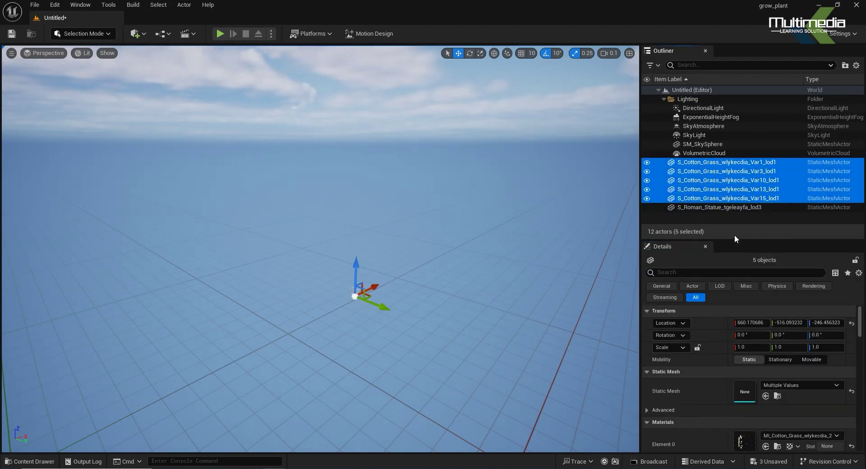
pyautogui.click(765, 322)
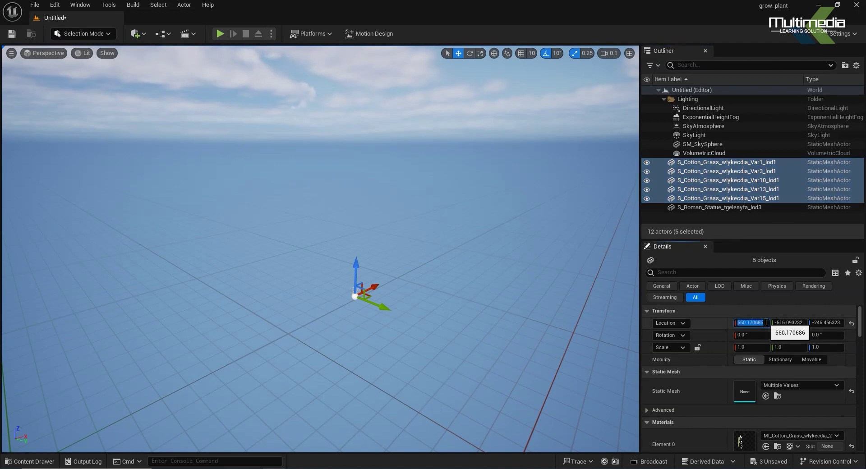
pyautogui.press('Tab')
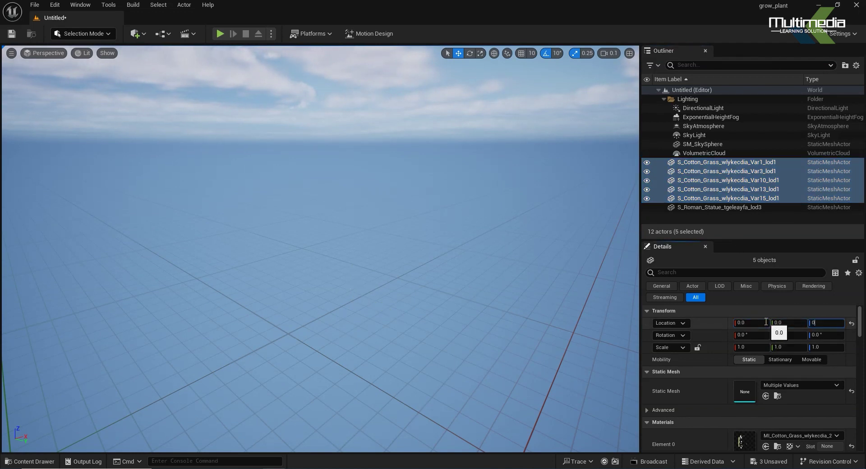
# Focus on the Roman statue and examine the bust and the grass at its base from the front.
pyautogui.click(704, 207)
pyautogui.press('f')
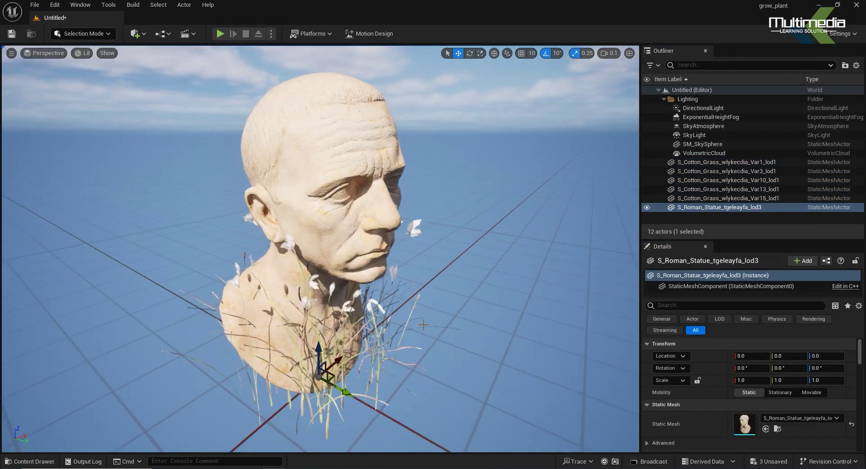
pyautogui.keyDown('alt'); pyautogui.moveTo(549, 369); pyautogui.dragTo(491, 386); pyautogui.keyUp('alt')
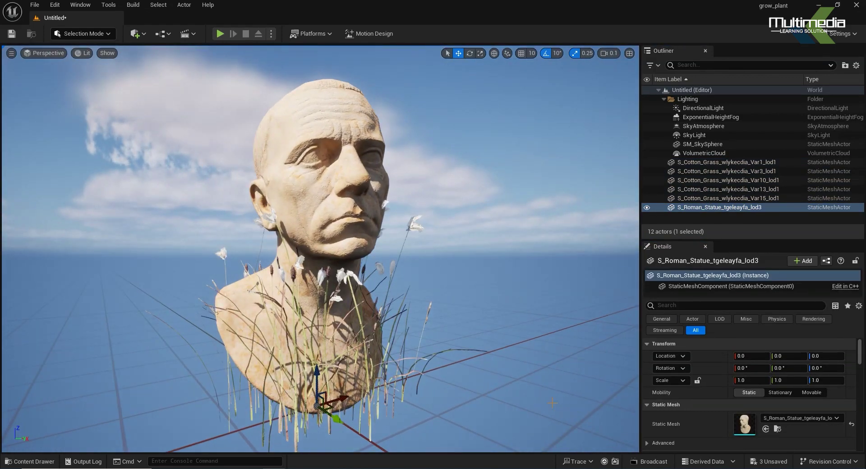
pyautogui.scroll(-5, 545, 399)
pyautogui.moveTo(541, 398)
pyautogui.keyDown('alt'); pyautogui.mouseDown()
pyautogui.moveTo(631, 417)
pyautogui.moveTo(541, 398)
pyautogui.mouseUp(); pyautogui.keyUp('alt')
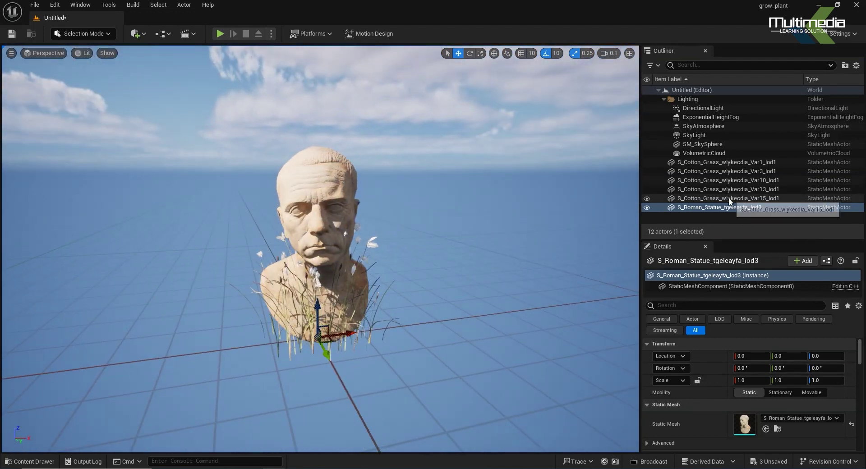
# Switch to Motion Design mode and place a Cloner actor in the level near the statue's base.
pyautogui.click(713, 198)
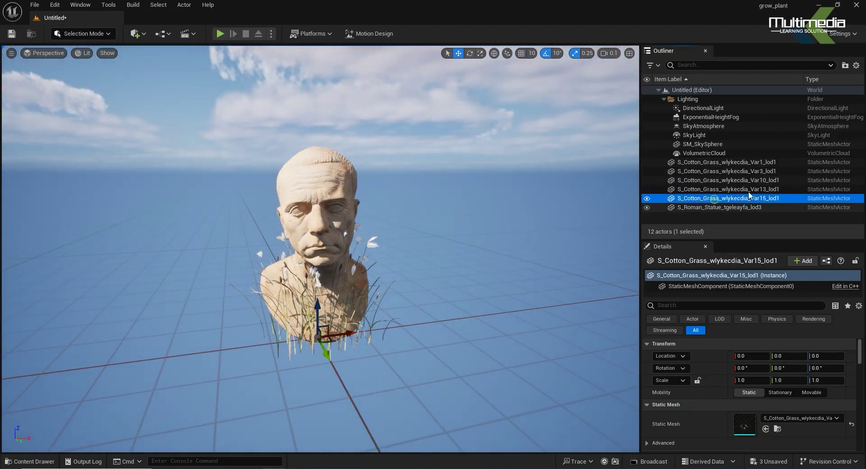
pyautogui.keyDown('shift'); pyautogui.click(730, 161); pyautogui.keyUp('shift')
pyautogui.click(78, 33)
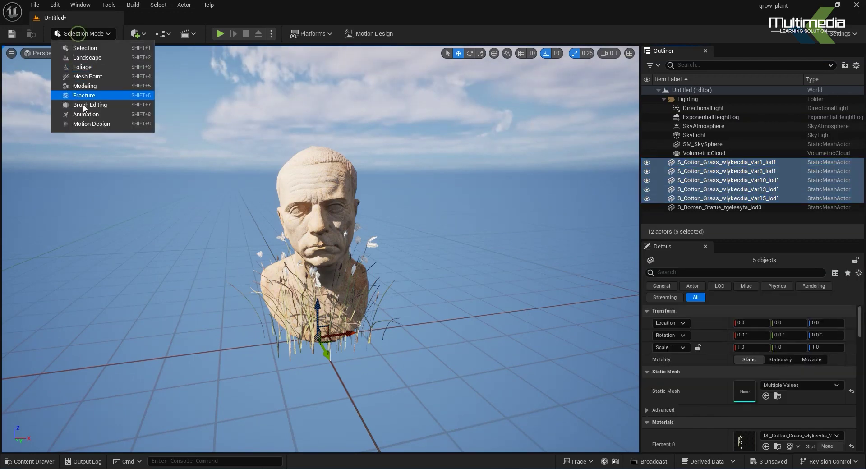
pyautogui.click(119, 124)
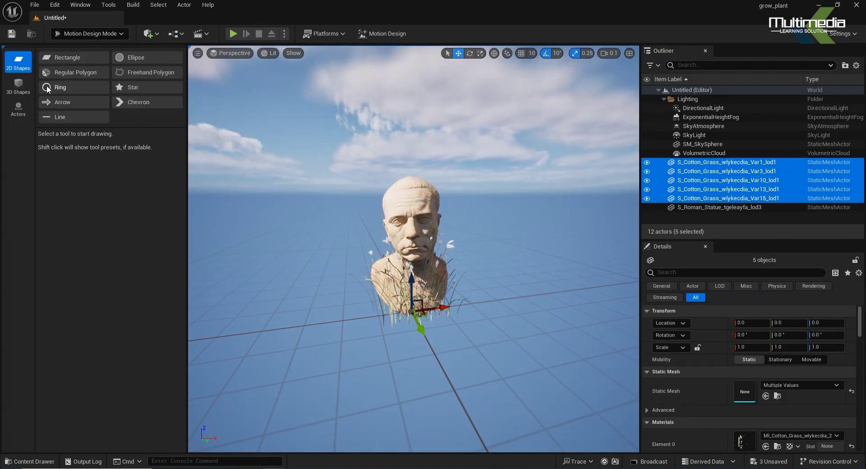
pyautogui.click(20, 112)
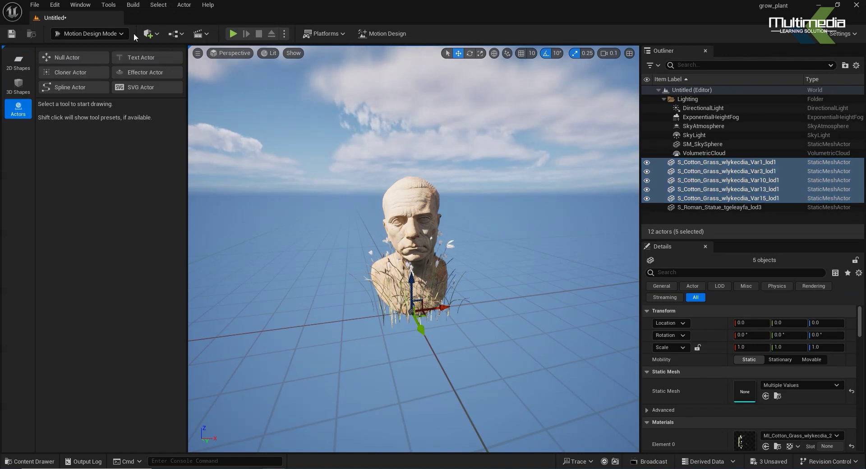
pyautogui.click(71, 72)
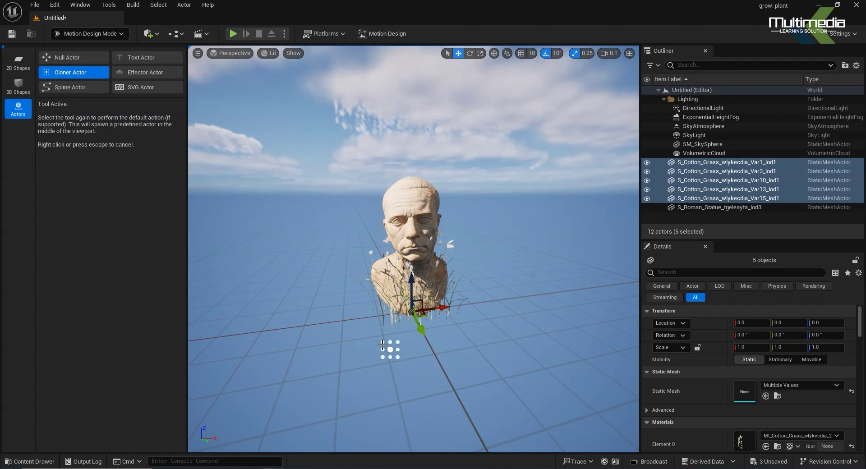
pyautogui.click(374, 319)
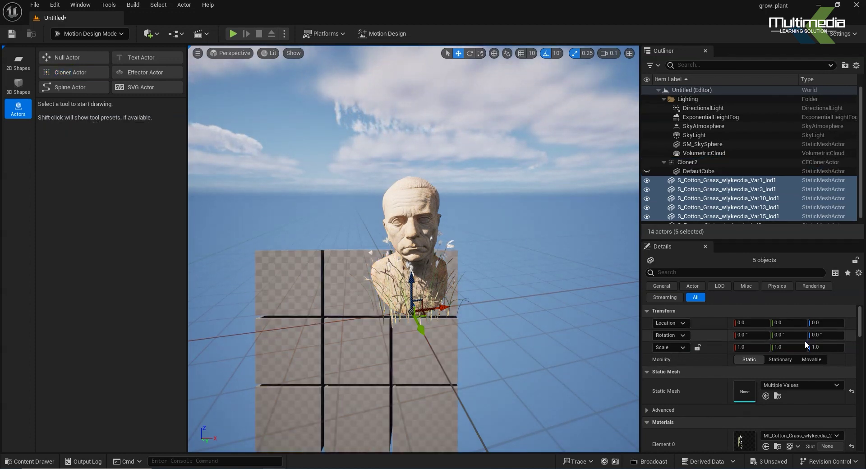
# Set the cloner's location to 0, 0, 0.
pyautogui.click(692, 162)
pyautogui.click(749, 359)
pyautogui.write('0')
pyautogui.press('Tab')
pyautogui.write('0')
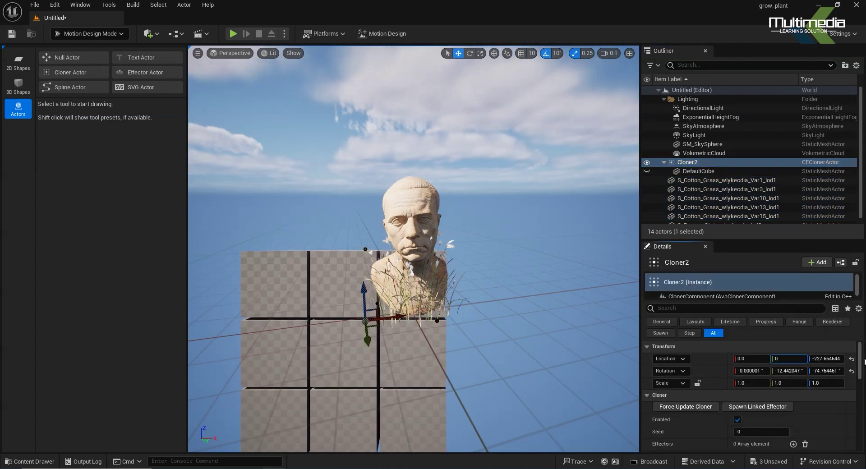
pyautogui.press('Tab')
pyautogui.write('0')
pyautogui.press('Return')
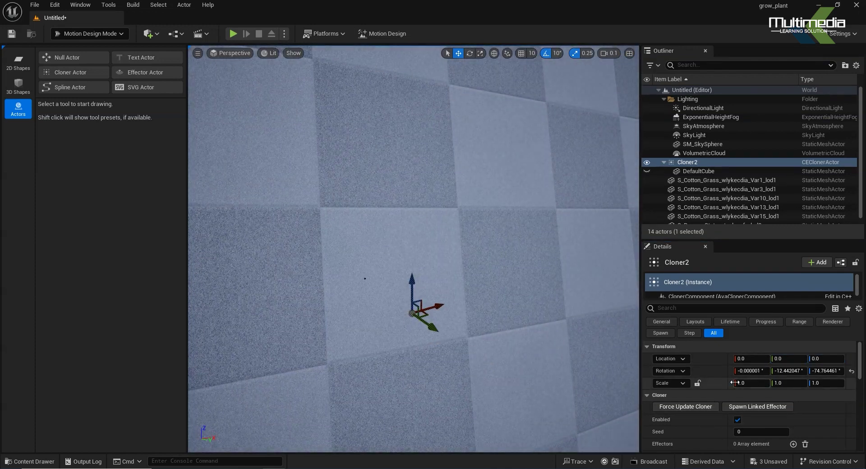
# Reset the cloner's rotation to 0, 0, 0 degrees.
pyautogui.click(752, 370)
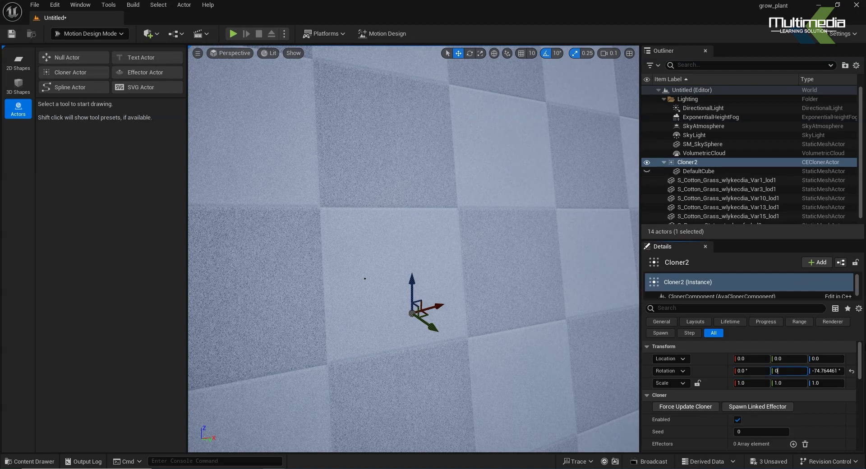
pyautogui.write('0')
pyautogui.press('Tab')
pyautogui.write('0')
pyautogui.press('Return')
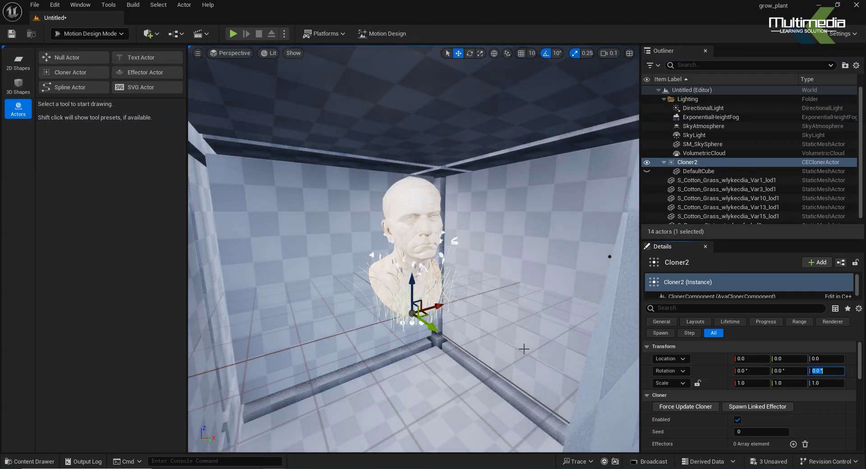
pyautogui.moveTo(524, 348); pyautogui.dragTo(528, 362, button='middle')
pyautogui.scroll(5, 480, 359)
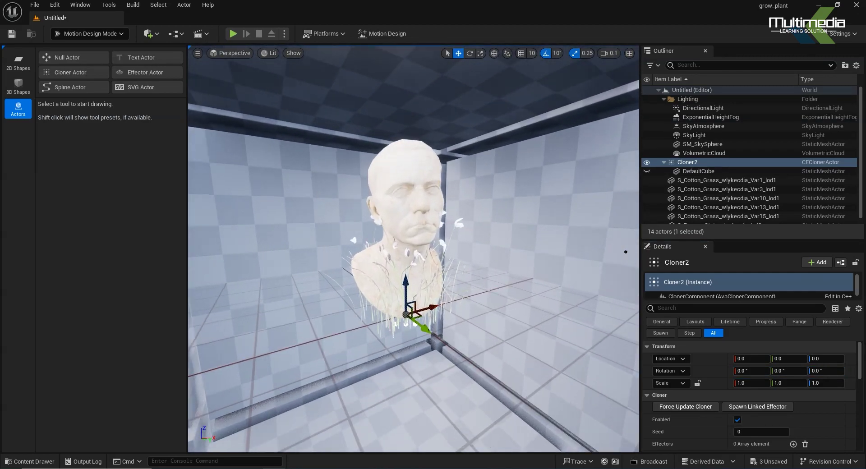
pyautogui.keyDown('alt'); pyautogui.moveTo(483, 353); pyautogui.dragTo(495, 349); pyautogui.keyUp('alt')
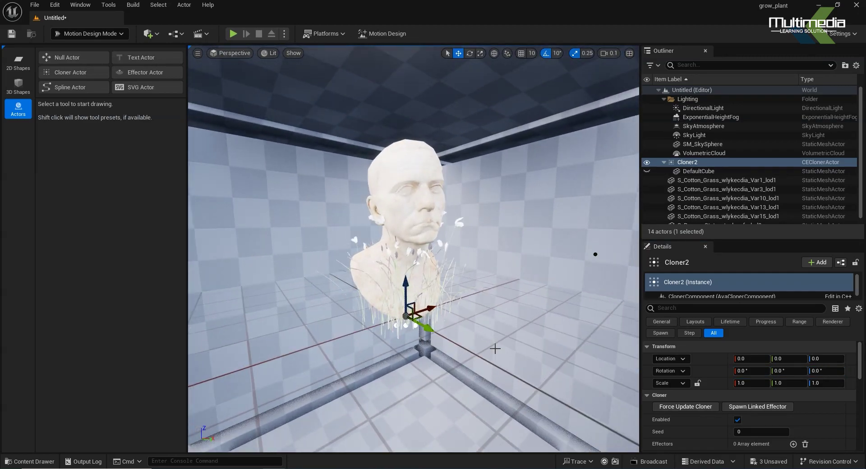
# Delete the DefaultCube mesh nested under the cloner.
pyautogui.click(698, 171)
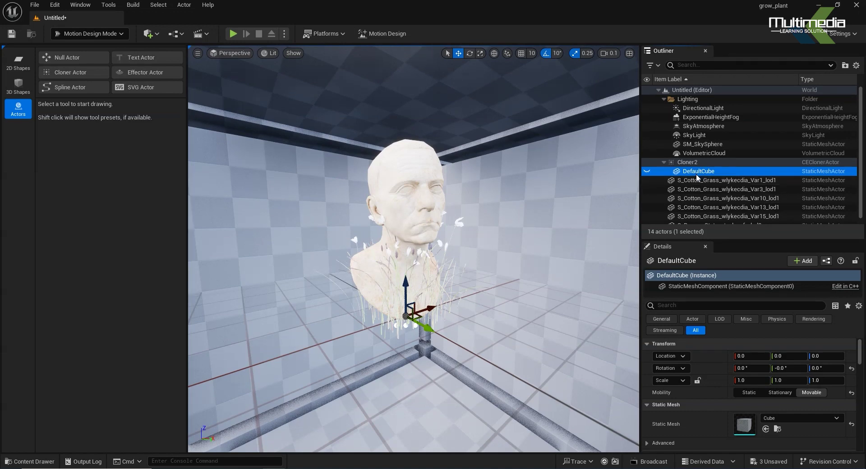
pyautogui.click(732, 171)
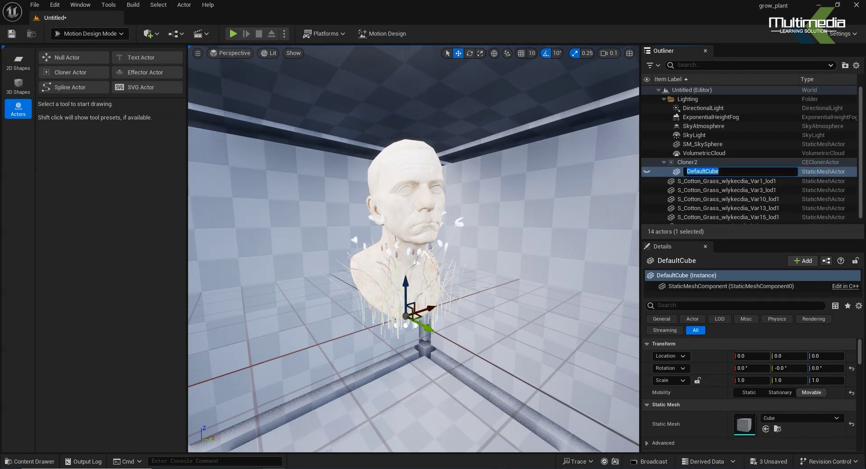
pyautogui.press('Return')
pyautogui.press('Delete')
pyautogui.click(460, 267)
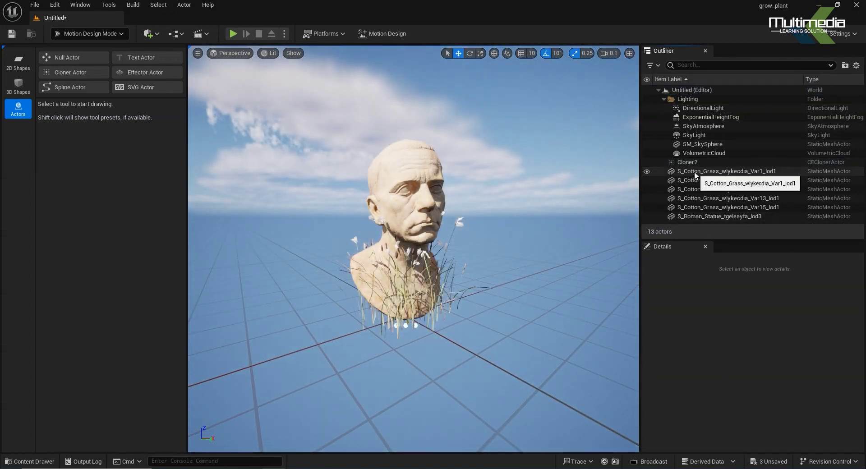
# Make all five cotton grass meshes Movable and parent them to the Cloner2 actor.
pyautogui.click(694, 172)
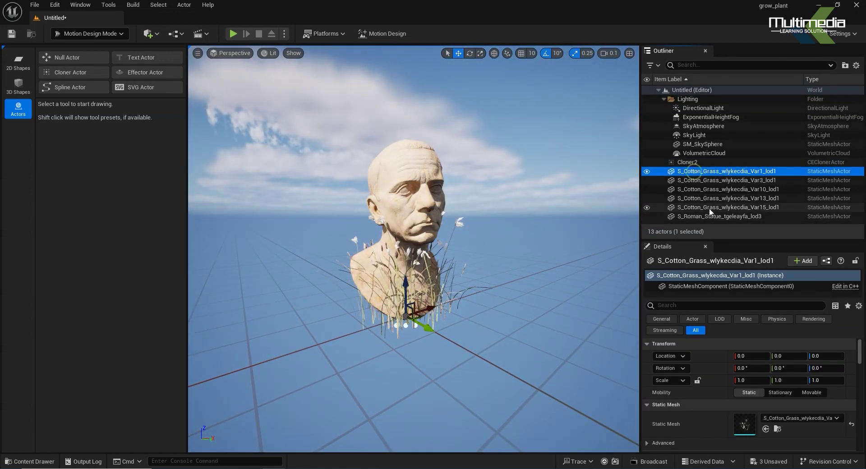
pyautogui.keyDown('shift'); pyautogui.click(717, 208); pyautogui.keyUp('shift')
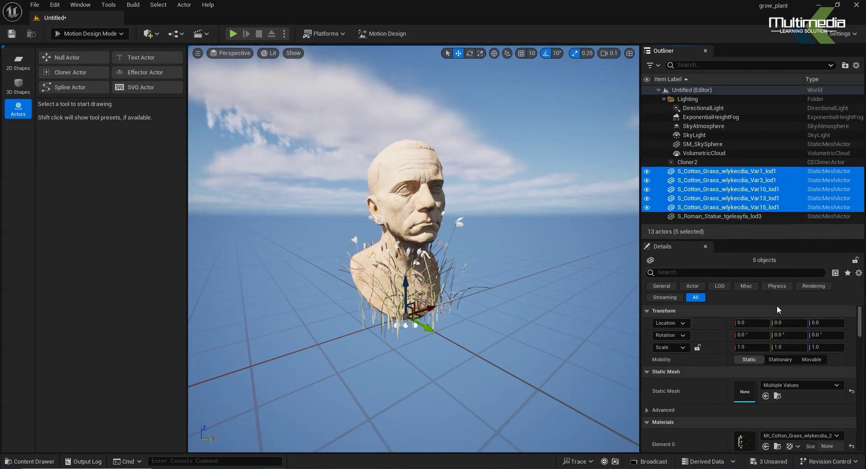
pyautogui.click(805, 359)
pyautogui.moveTo(712, 183); pyautogui.dragTo(685, 163)
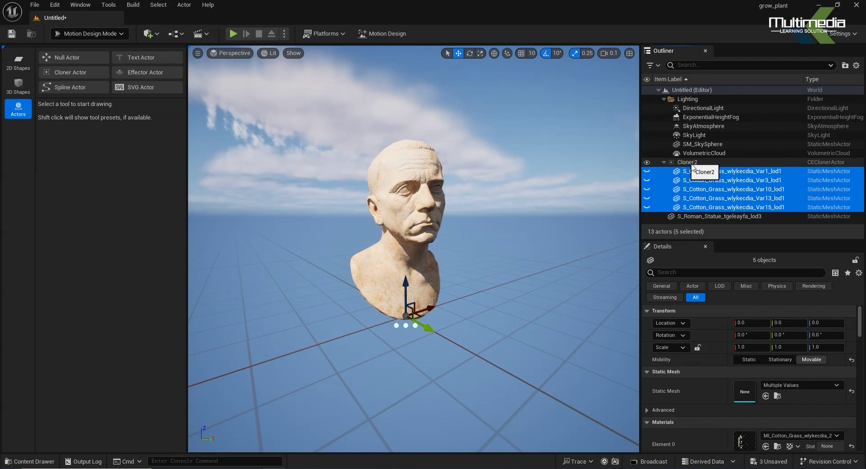
# Change the layout of Cloner2 to Mesh.
pyautogui.click(697, 164)
pyautogui.press('F2')
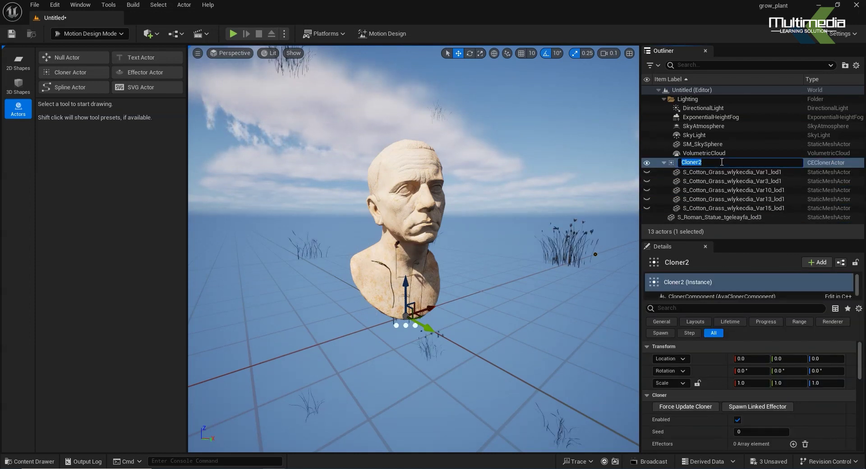
pyautogui.click(690, 163)
pyautogui.moveTo(858, 376)
pyautogui.mouseDown()
pyautogui.moveTo(863, 433)
pyautogui.moveTo(860, 383)
pyautogui.moveTo(861, 392)
pyautogui.mouseUp()
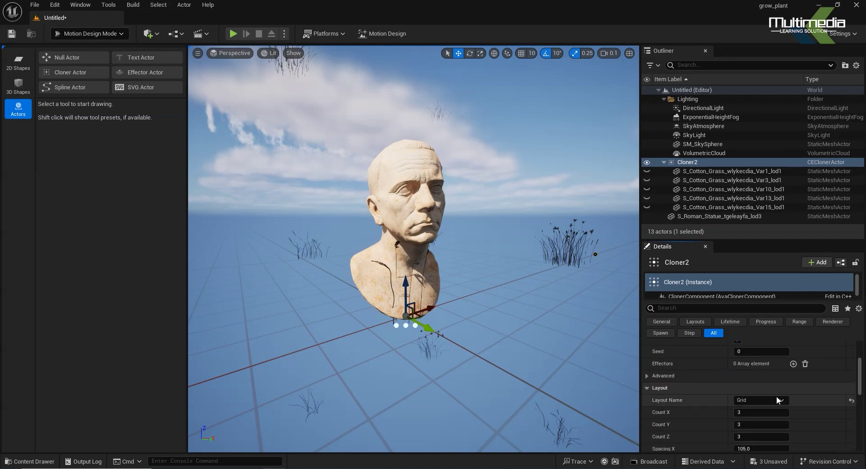
pyautogui.click(755, 398)
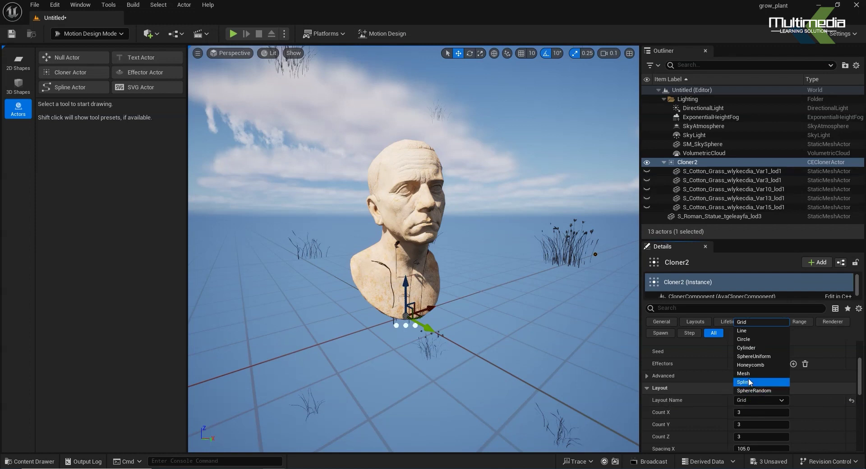
pyautogui.click(781, 385)
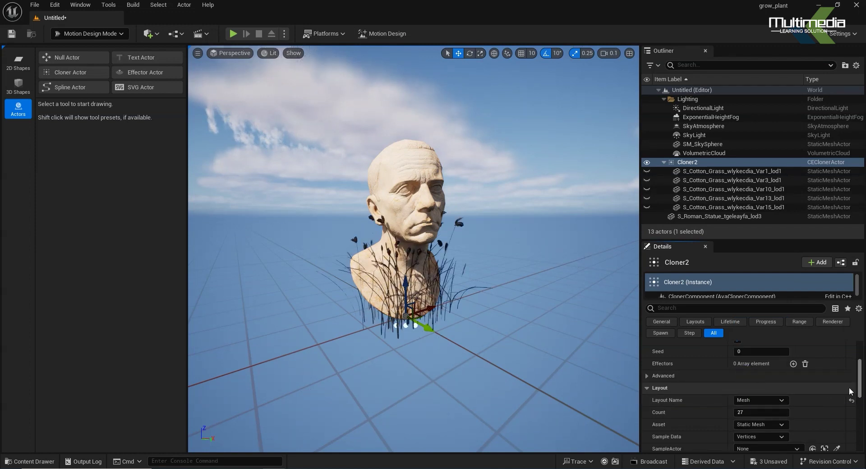
# Pick the Roman statue in the scene as the cloner's sample actor.
pyautogui.moveTo(858, 394); pyautogui.dragTo(860, 405)
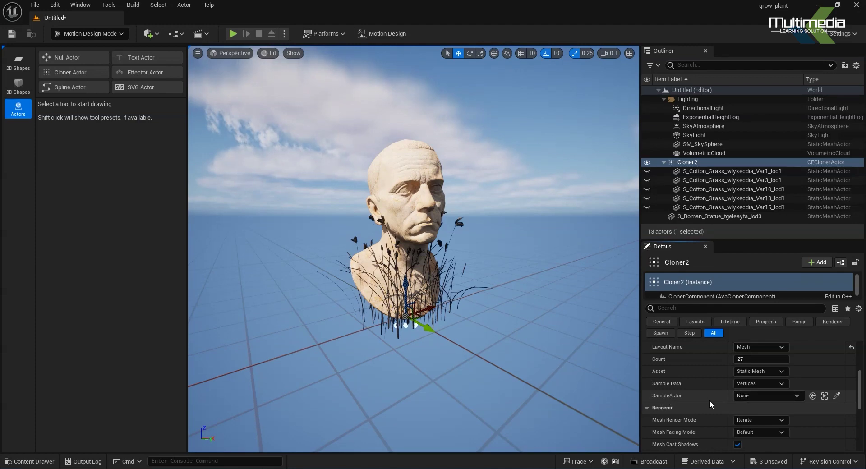
pyautogui.click(836, 396)
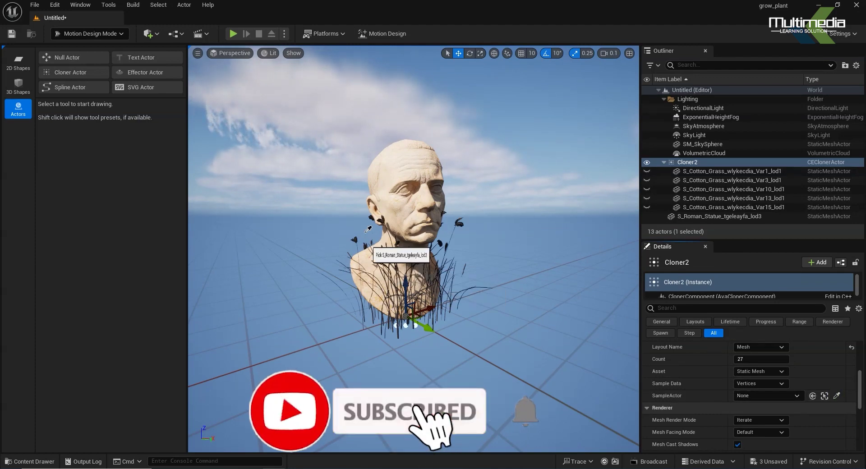
pyautogui.click(391, 151)
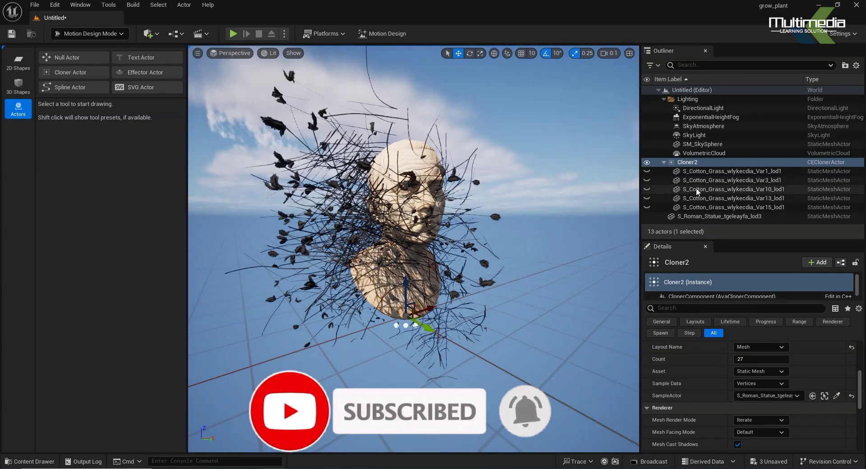
# Scale all five cotton grass meshes under the cloner to 0.5 on X, Y and Z.
pyautogui.click(703, 171)
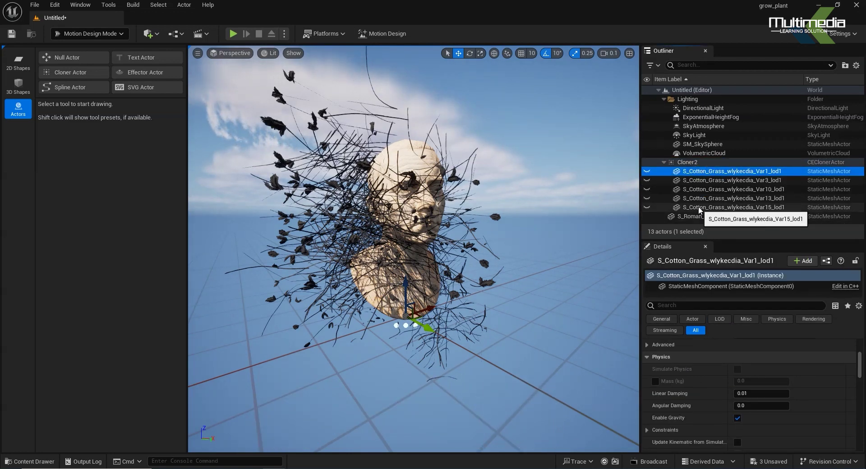
pyautogui.keyDown('shift'); pyautogui.click(699, 207); pyautogui.keyUp('shift')
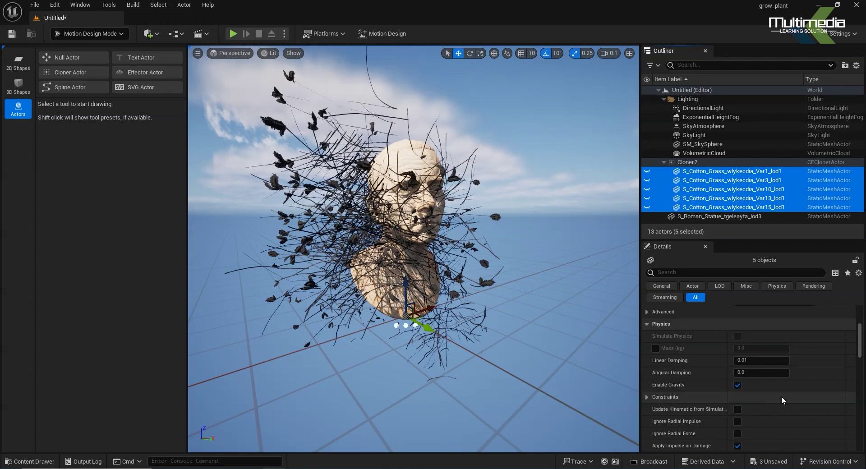
pyautogui.scroll(5, 859, 344)
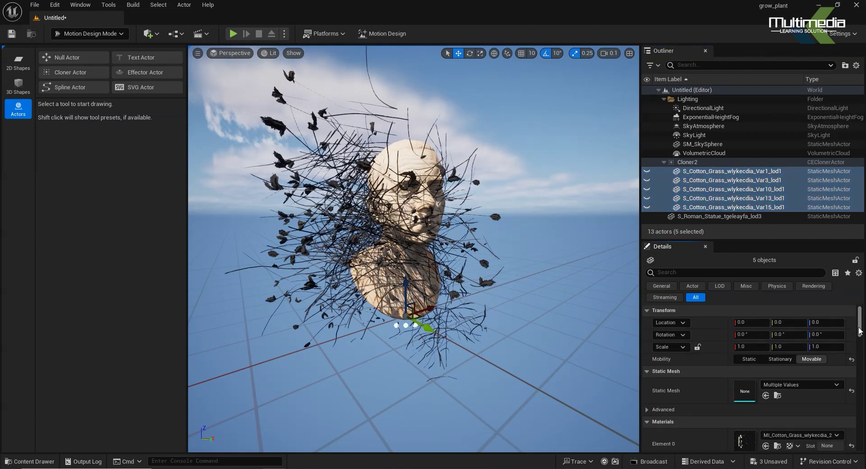
pyautogui.click(750, 348)
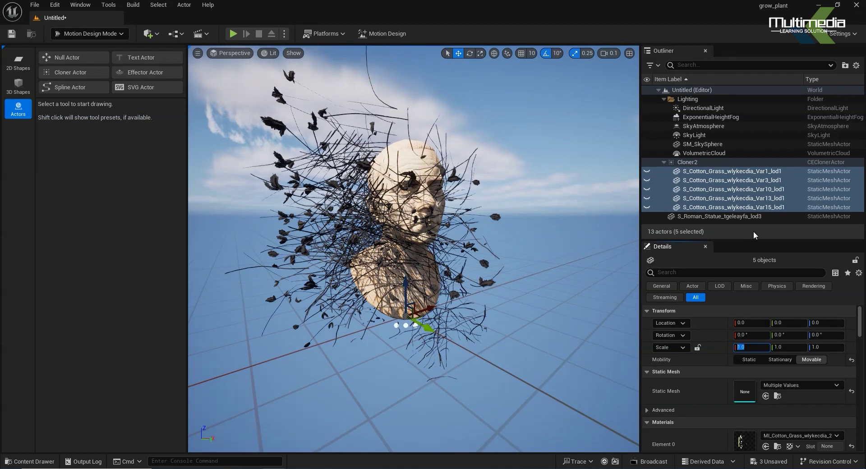
pyautogui.press('BackSpace')
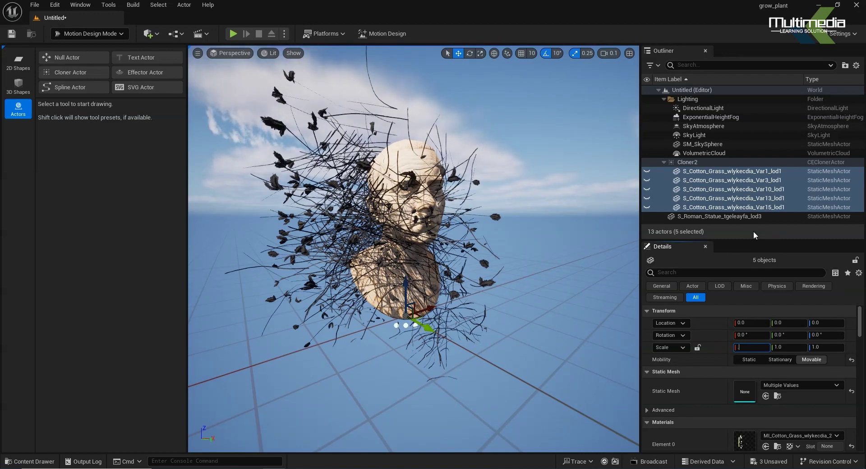
pyautogui.write('0.5')
pyautogui.press('Tab')
pyautogui.write('0.5')
pyautogui.press('Tab')
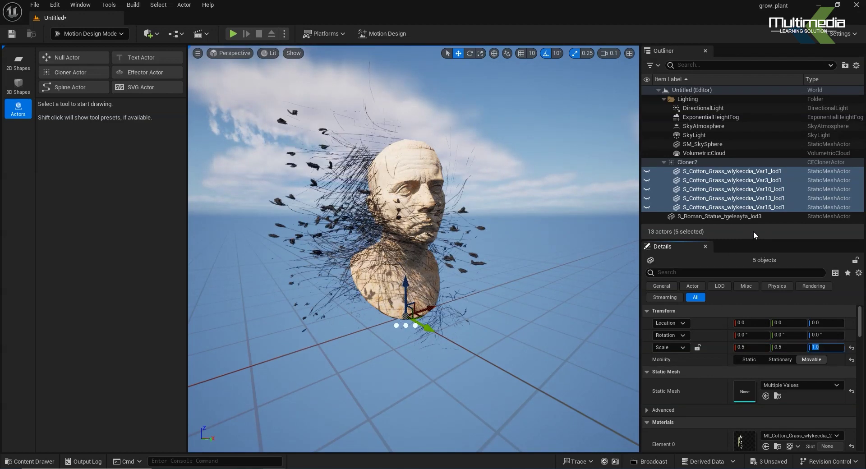
pyautogui.write('0.5')
pyautogui.press('Return')
pyautogui.keyDown('alt'); pyautogui.moveTo(506, 319); pyautogui.dragTo(550, 325); pyautogui.keyUp('alt')
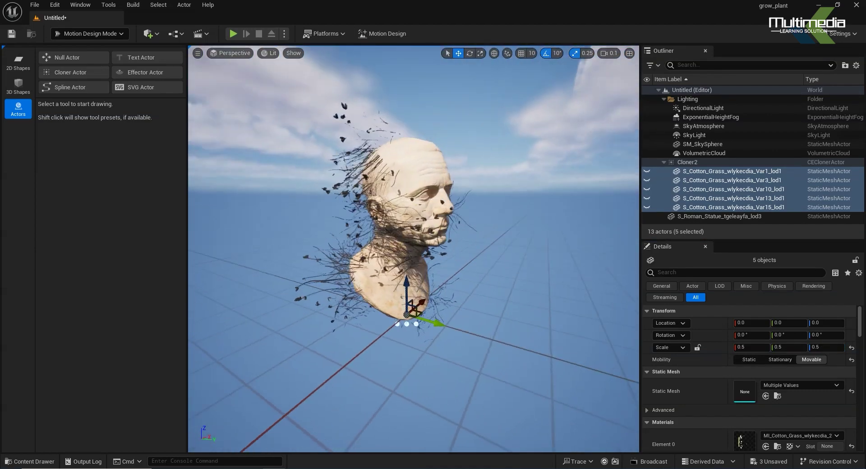
pyautogui.keyDown('alt'); pyautogui.moveTo(442, 301); pyautogui.dragTo(451, 301); pyautogui.keyUp('alt')
# Set the Z location of Cloner2 to 0.01 and view the statue from the front.
pyautogui.click(715, 162)
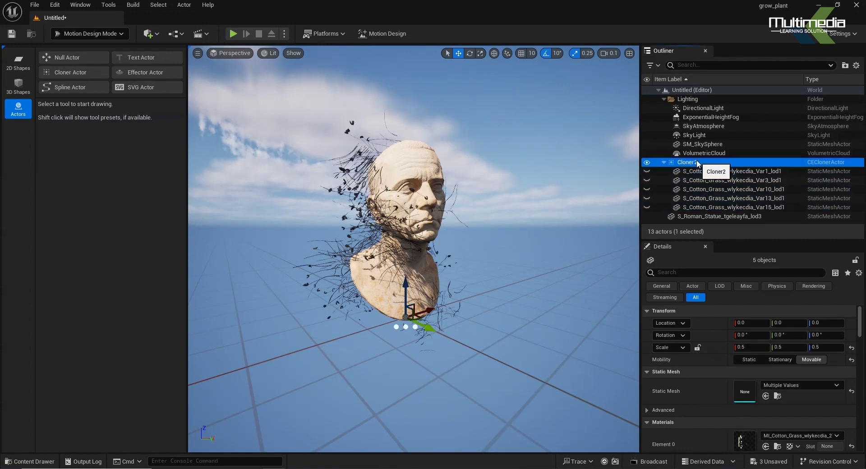
pyautogui.click(823, 358)
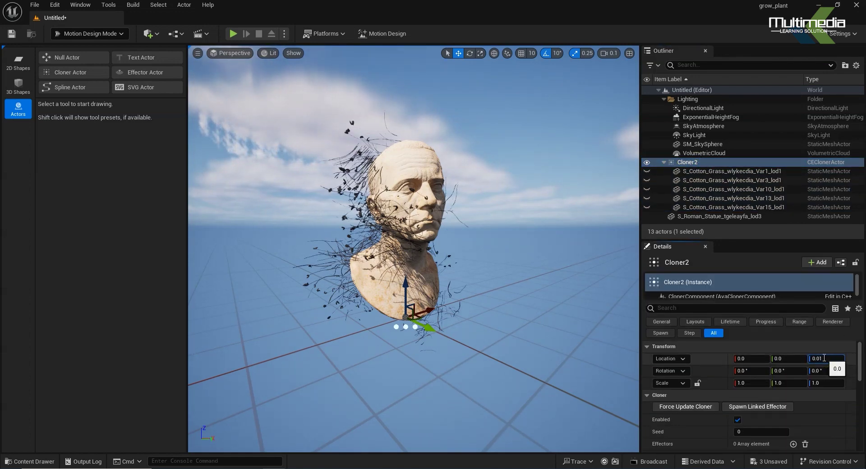
pyautogui.press('Return')
pyautogui.keyDown('alt'); pyautogui.moveTo(433, 271); pyautogui.dragTo(444, 289); pyautogui.keyUp('alt')
pyautogui.moveTo(444, 346)
pyautogui.keyDown('alt'); pyautogui.mouseDown()
pyautogui.moveTo(397, 383)
pyautogui.moveTo(435, 342)
pyautogui.moveTo(444, 346)
pyautogui.mouseUp(); pyautogui.keyUp('alt')
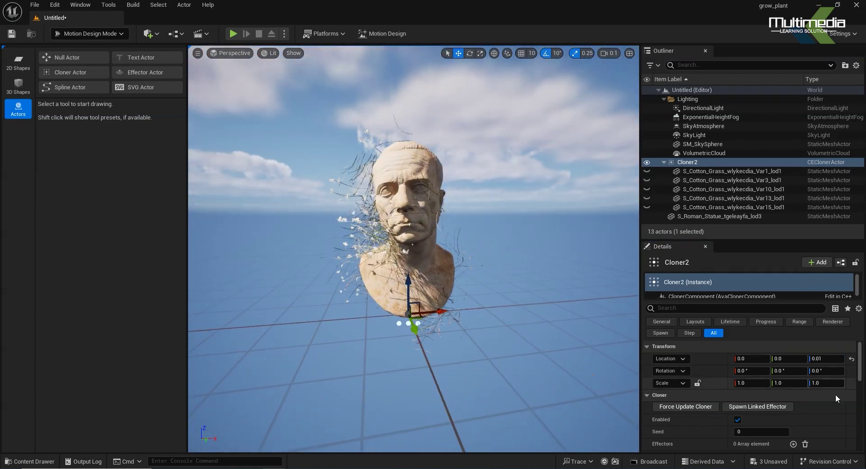
# Place an Effector actor in the scene near the base of the Roman statue.
pyautogui.moveTo(860, 367)
pyautogui.mouseDown()
pyautogui.moveTo(864, 399)
pyautogui.moveTo(859, 367)
pyautogui.mouseUp()
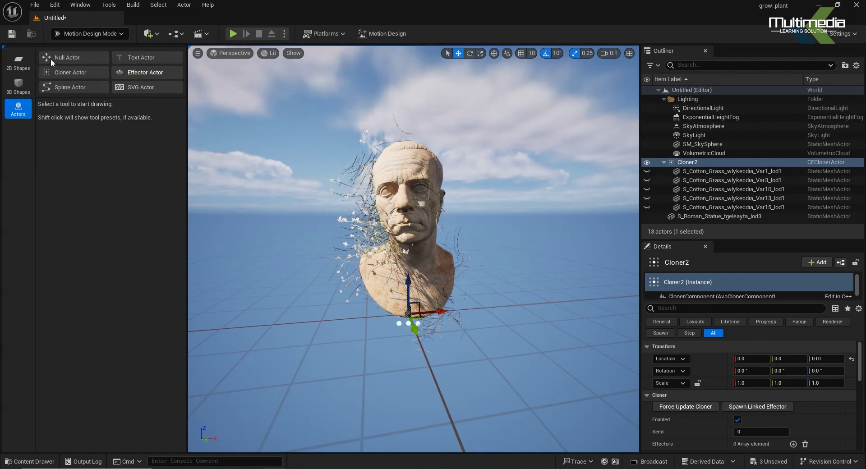
pyautogui.click(138, 72)
pyautogui.click(411, 325)
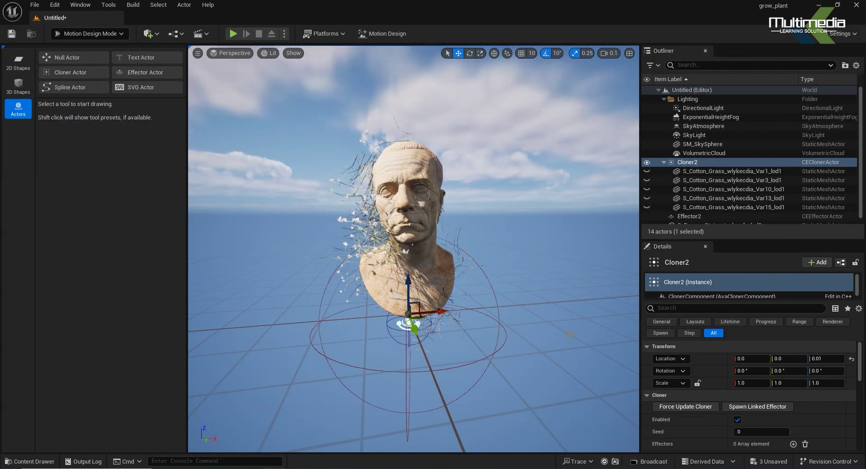
# Set the new effector's location to 0 on X, Y and Z.
pyautogui.keyDown('alt'); pyautogui.moveTo(411, 325); pyautogui.dragTo(483, 347); pyautogui.keyUp('alt')
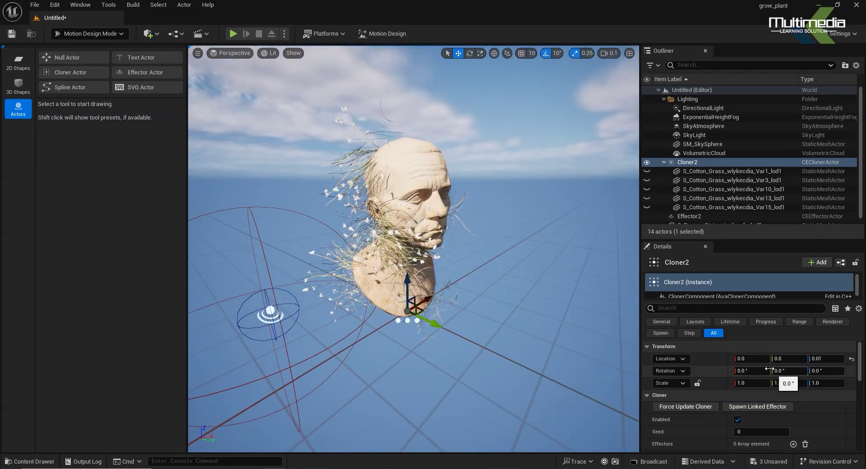
pyautogui.scroll(-1, 722, 216)
pyautogui.click(699, 211)
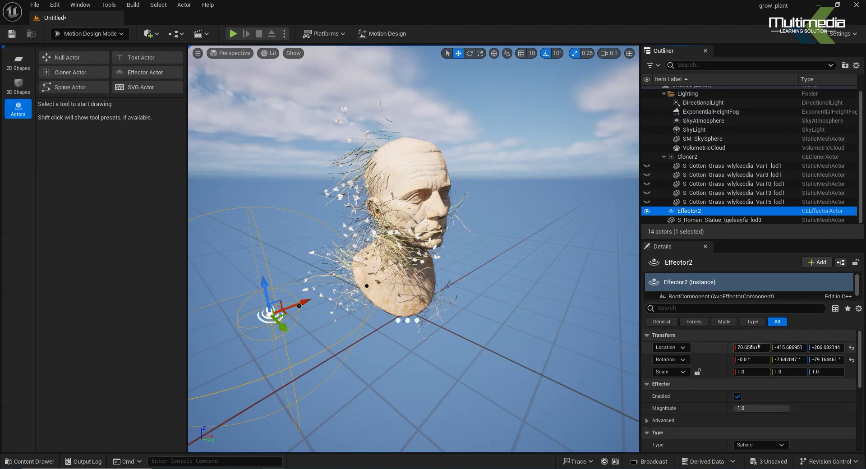
pyautogui.click(755, 347)
pyautogui.write('0')
pyautogui.press('Tab')
pyautogui.write('0')
pyautogui.press('Tab')
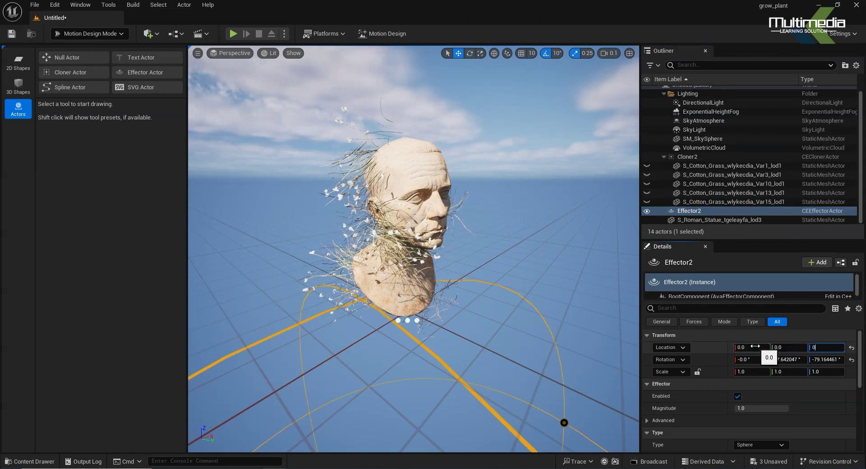
pyautogui.write('0')
pyautogui.press('Return')
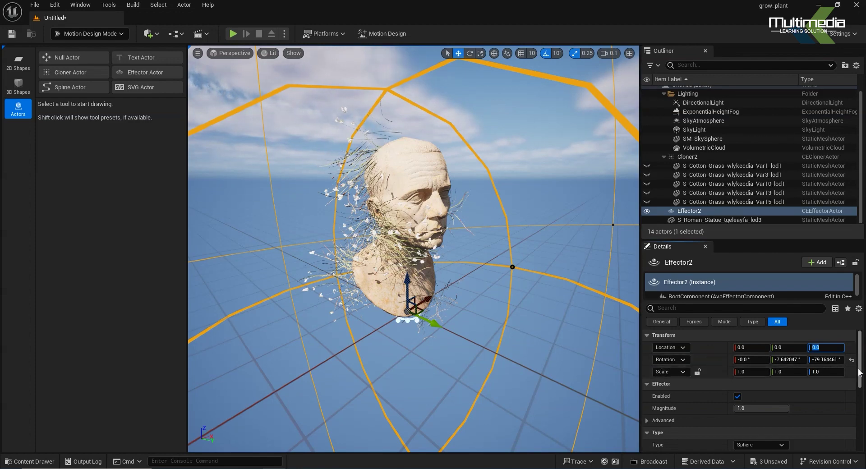
# Change the effector's type to Unbound.
pyautogui.scroll(-3, 859, 372)
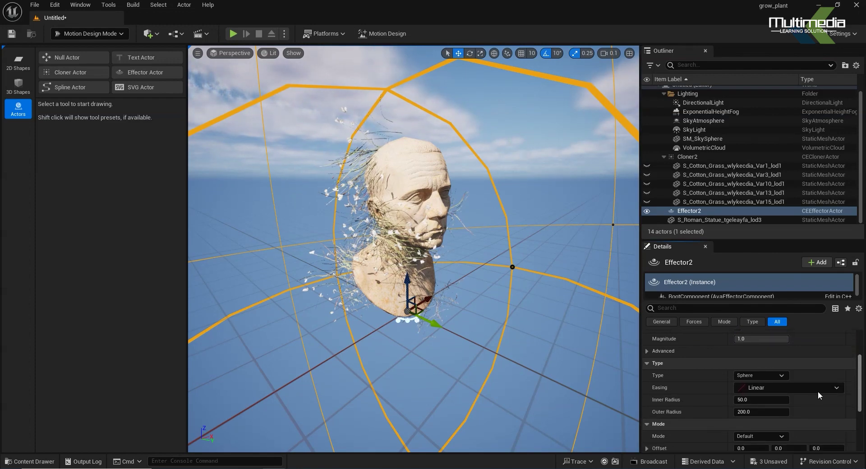
pyautogui.click(768, 377)
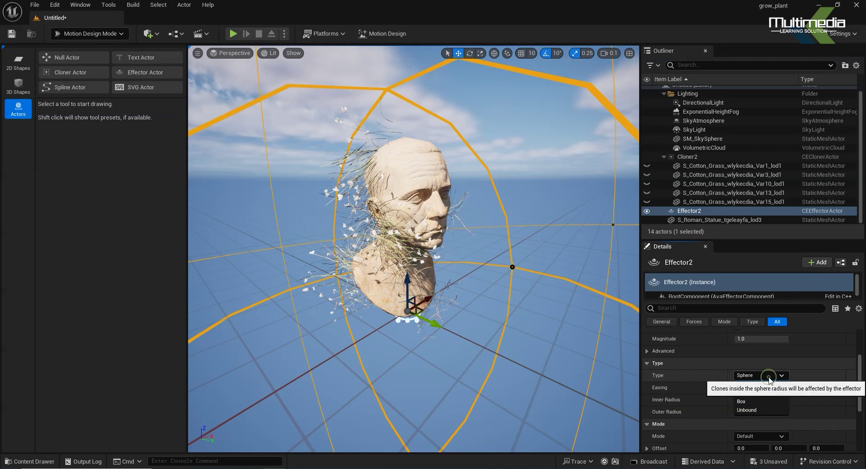
pyautogui.click(752, 409)
# Rename Effector2 as Effector_rotatot and set the Y value of its mode rotation to -90°.
pyautogui.click(706, 213)
pyautogui.rightClick(706, 213)
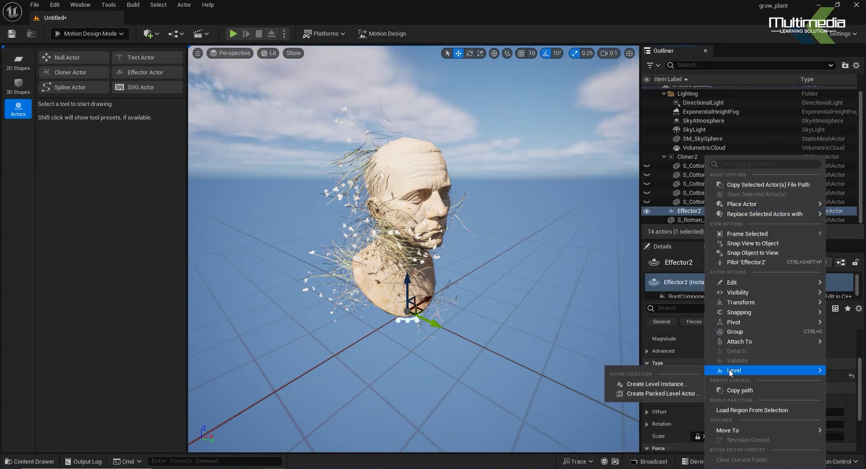
pyautogui.click(687, 210)
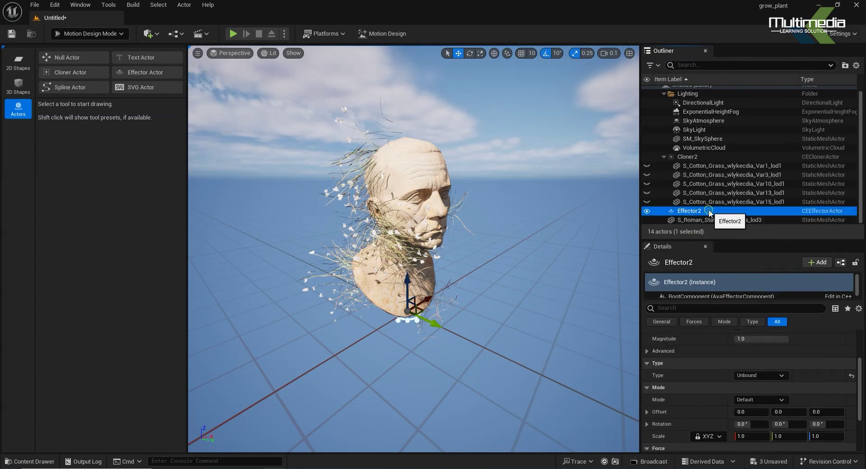
pyautogui.click(709, 212)
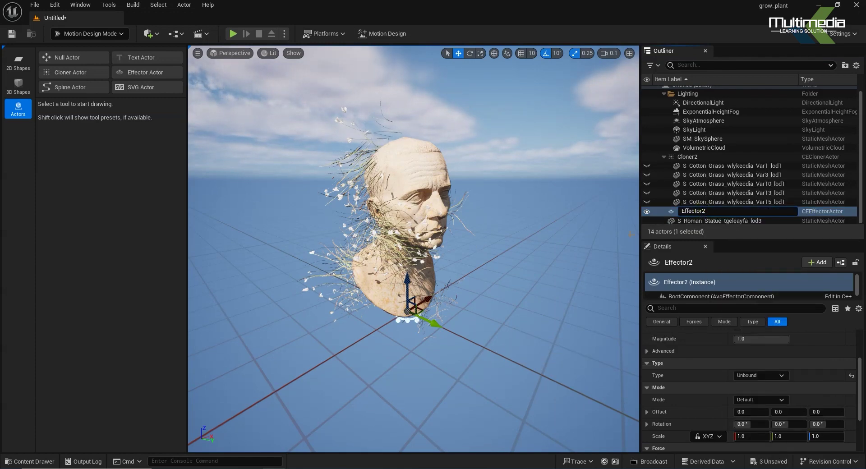
pyautogui.moveTo(703, 211); pyautogui.dragTo(706, 211)
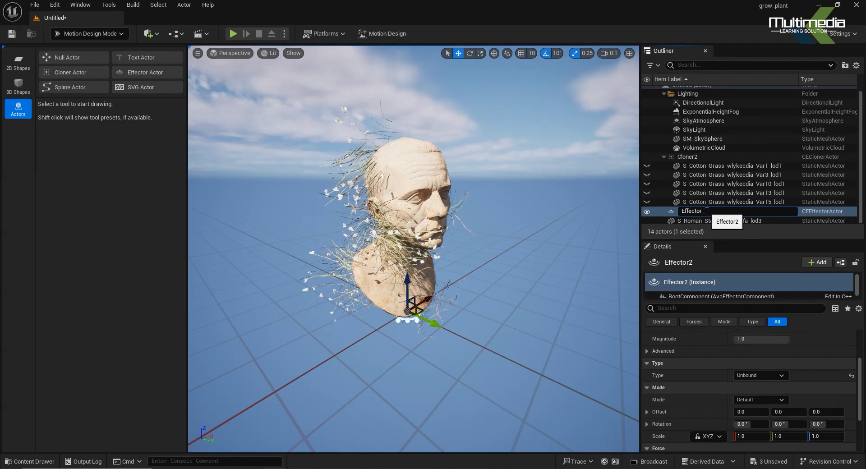
pyautogui.press('Return')
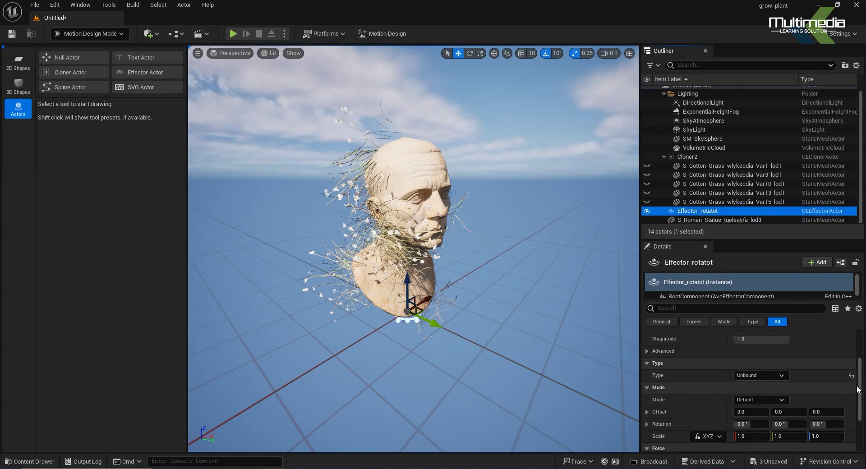
pyautogui.scroll(-2, 860, 391)
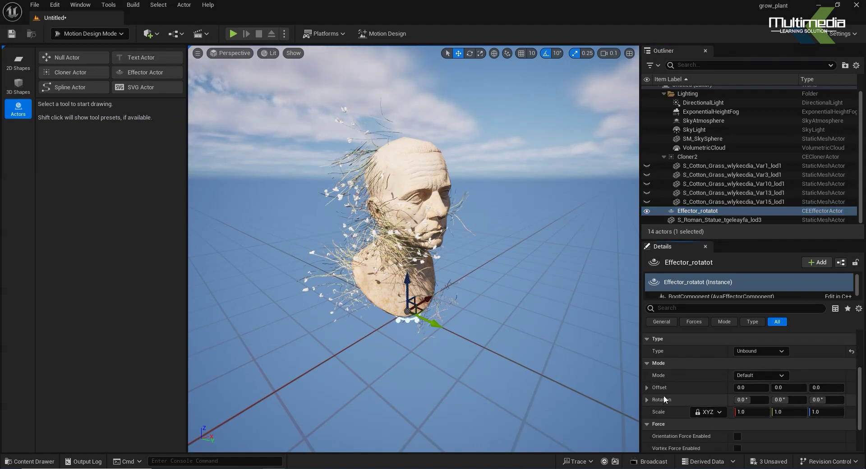
pyautogui.click(788, 399)
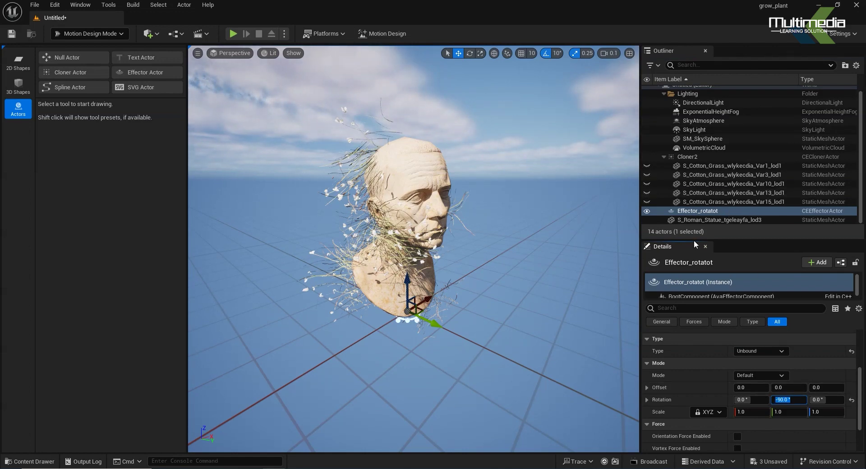
# Add one element to the Effectors array of Cloner2 and assign Effector_rotatot to it.
pyautogui.click(686, 157)
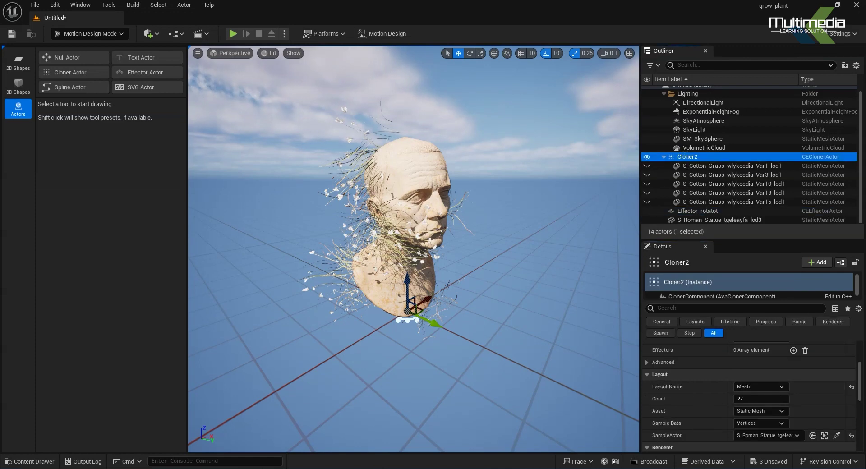
pyautogui.moveTo(860, 391); pyautogui.dragTo(861, 415)
pyautogui.scroll(6, 643, 383)
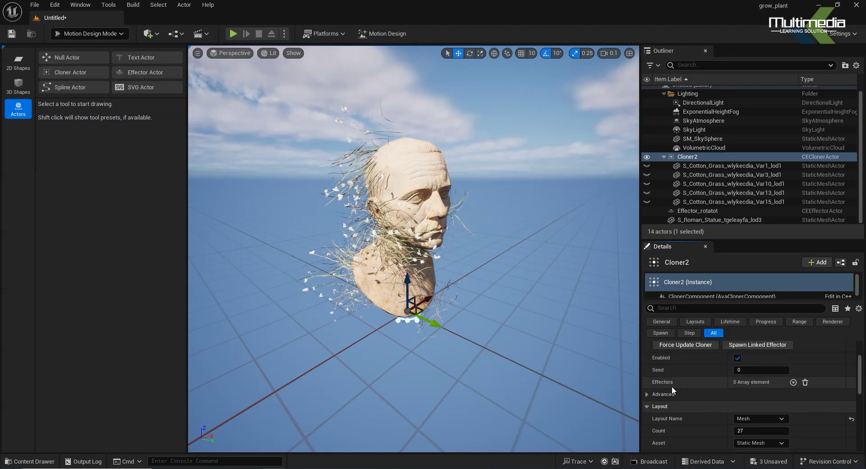
pyautogui.click(793, 381)
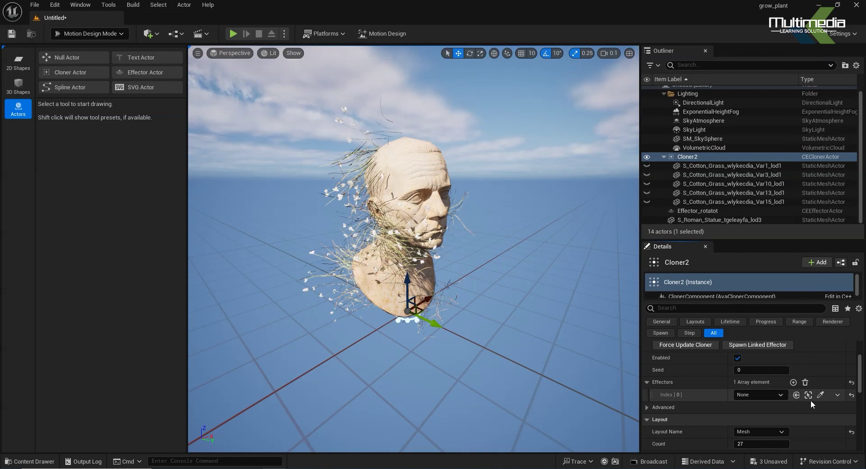
pyautogui.click(781, 395)
pyautogui.click(753, 290)
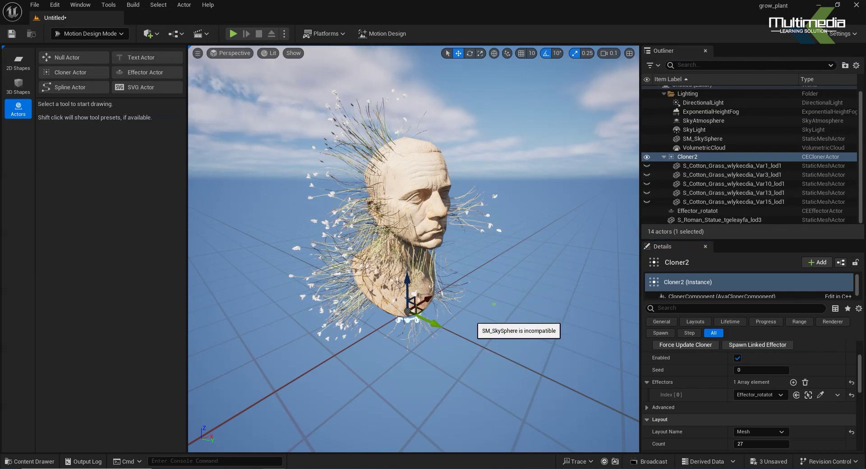
pyautogui.moveTo(858, 381)
pyautogui.mouseDown()
pyautogui.moveTo(858, 398)
pyautogui.moveTo(858, 366)
pyautogui.mouseUp()
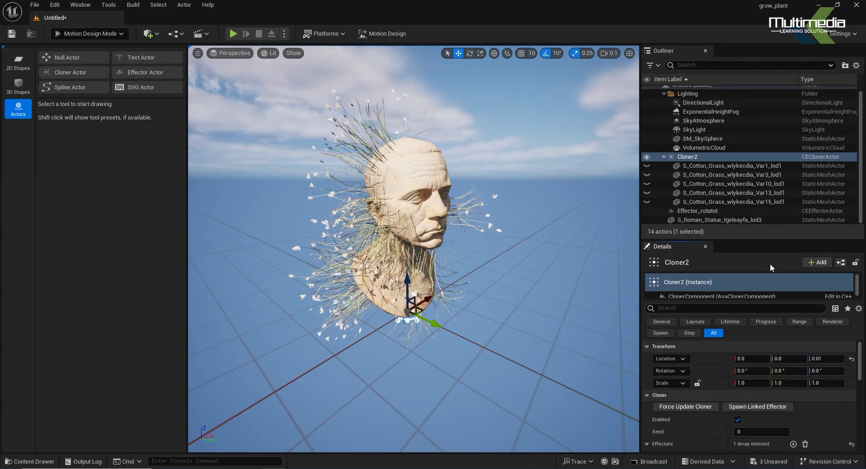
# Rename the effector as Effector_rotaton.
pyautogui.click(717, 211)
pyautogui.doubleClick(717, 212)
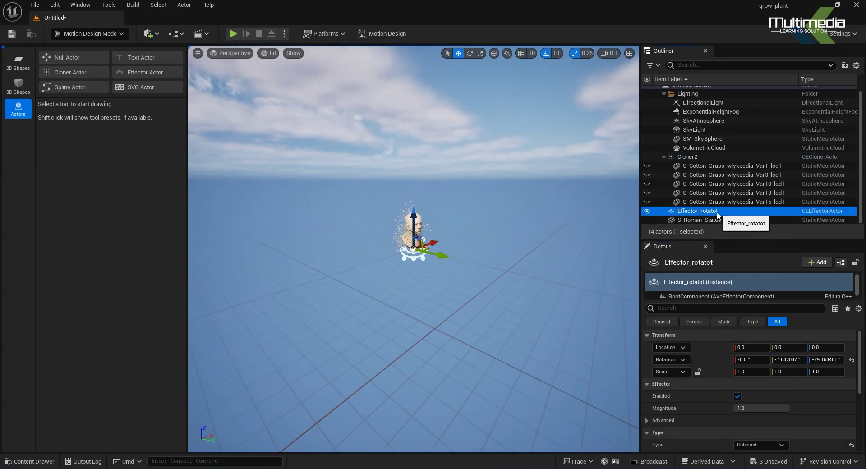
pyautogui.click(719, 211)
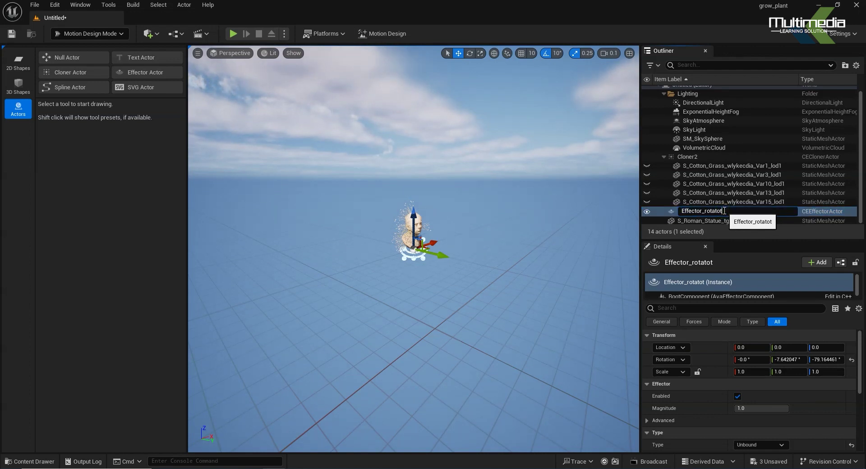
pyautogui.write('n')
pyautogui.press('Return')
# Set the mesh layout count of Cloner2 to 500 and inspect the grass on the statue.
pyautogui.keyDown('alt'); pyautogui.moveTo(463, 293); pyautogui.dragTo(476, 287); pyautogui.keyUp('alt')
pyautogui.scroll(5, 476, 287)
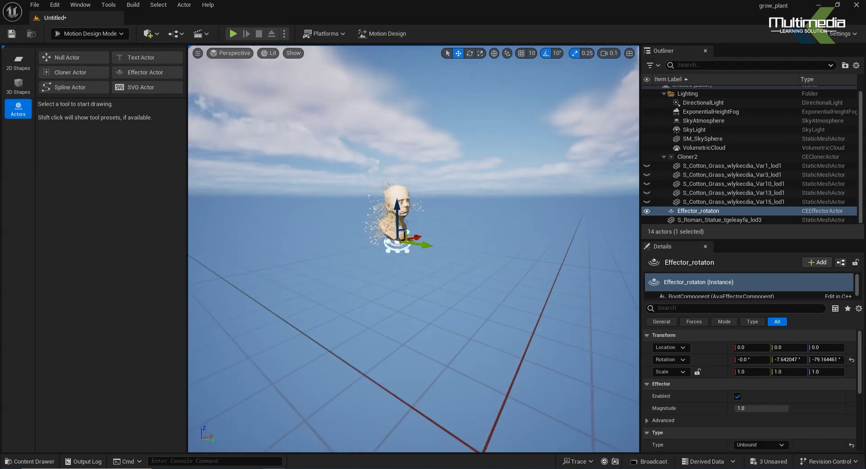
pyautogui.keyDown('alt'); pyautogui.moveTo(476, 287); pyautogui.dragTo(474, 267, button='right'); pyautogui.keyUp('alt')
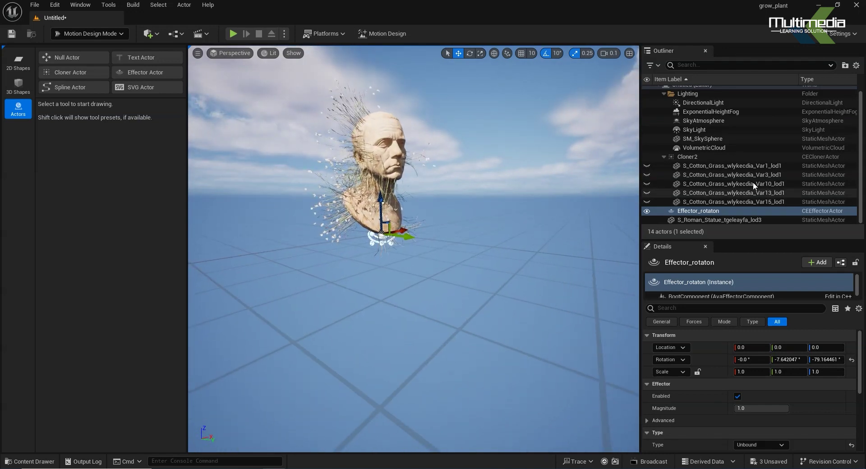
pyautogui.click(689, 155)
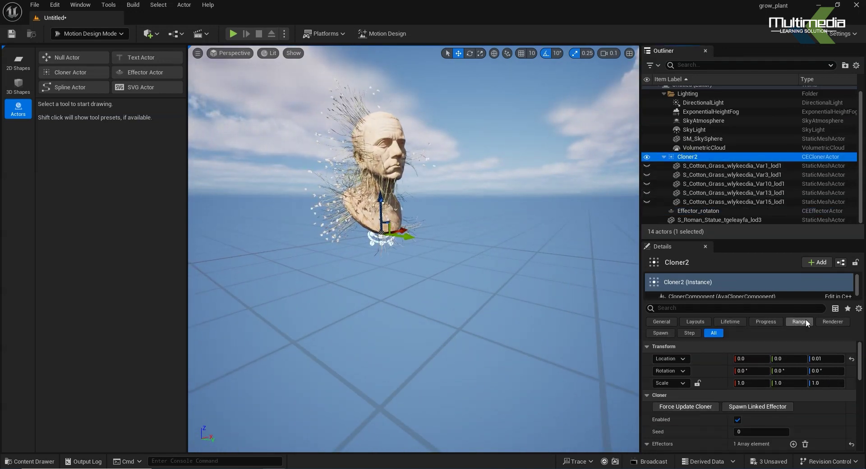
pyautogui.scroll(-3, 799, 410)
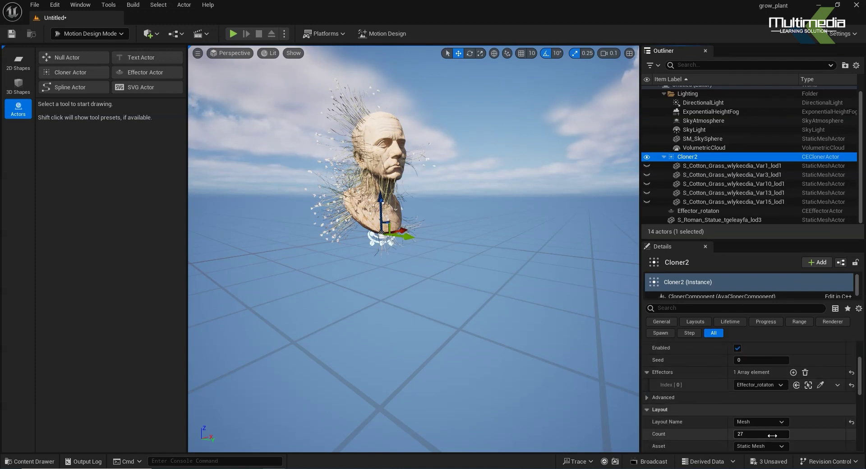
pyautogui.click(744, 434)
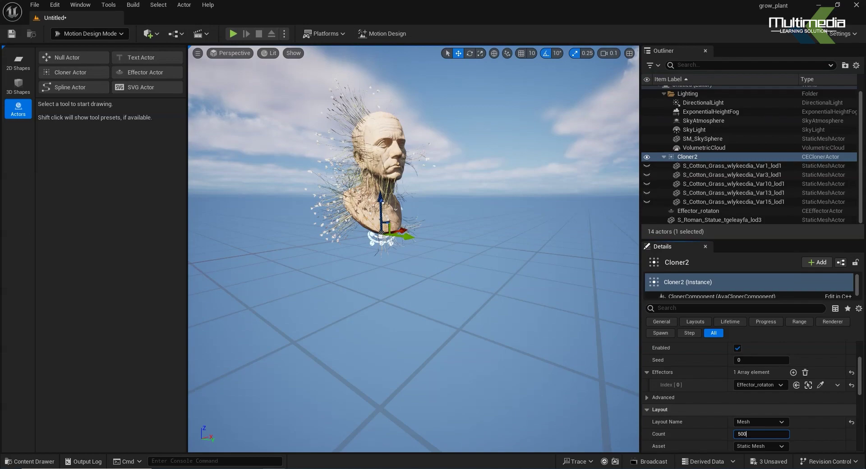
pyautogui.write('500')
pyautogui.press('Return')
pyautogui.moveTo(399, 346)
pyautogui.keyDown('alt'); pyautogui.mouseDown()
pyautogui.moveTo(480, 397)
pyautogui.moveTo(491, 394)
pyautogui.moveTo(514, 429)
pyautogui.moveTo(541, 419)
pyautogui.moveTo(564, 366)
pyautogui.mouseUp(); pyautogui.keyUp('alt')
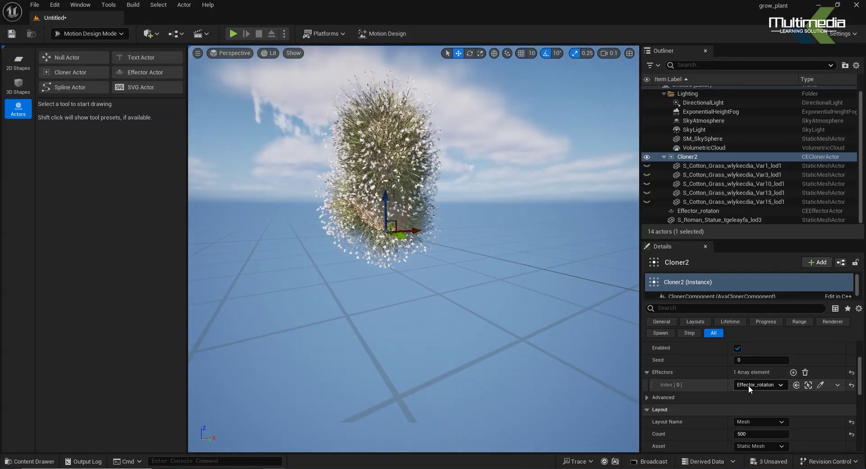
# Raise the mesh layout count of Cloner2 to 3000 and view the grass-covered statue.
pyautogui.click(746, 436)
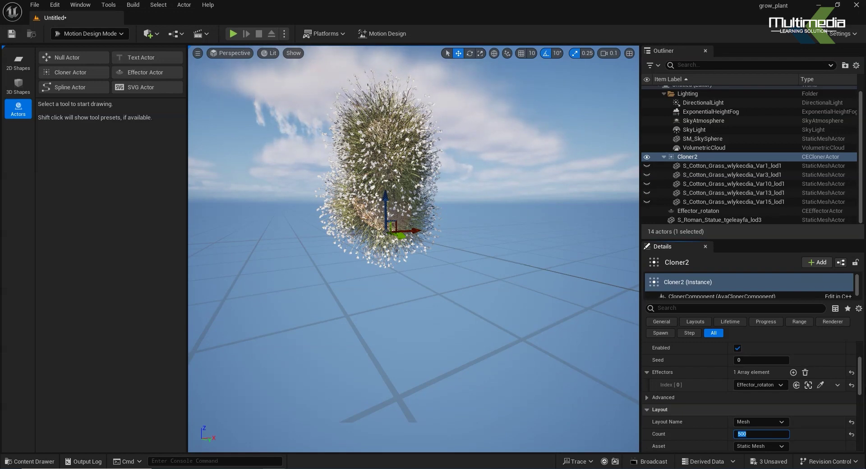
pyautogui.write('3000')
pyautogui.press('Return')
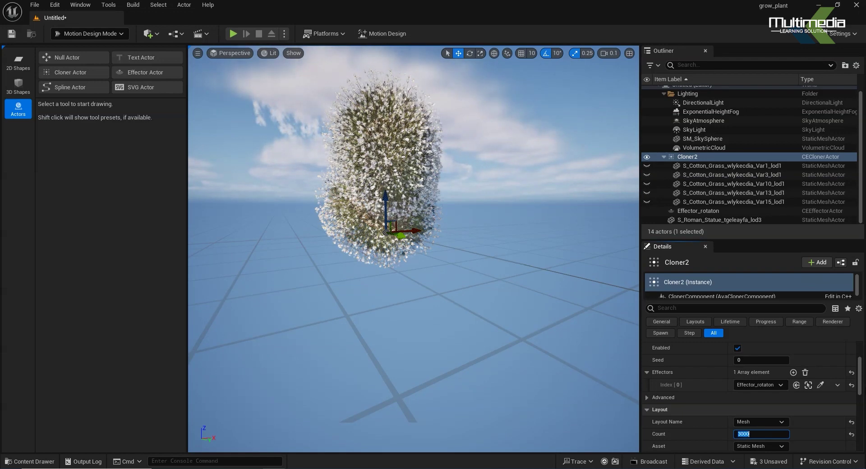
pyautogui.keyDown('alt'); pyautogui.moveTo(431, 248); pyautogui.dragTo(462, 221); pyautogui.keyUp('alt')
pyautogui.moveTo(463, 221); pyautogui.dragTo(462, 198, button='middle')
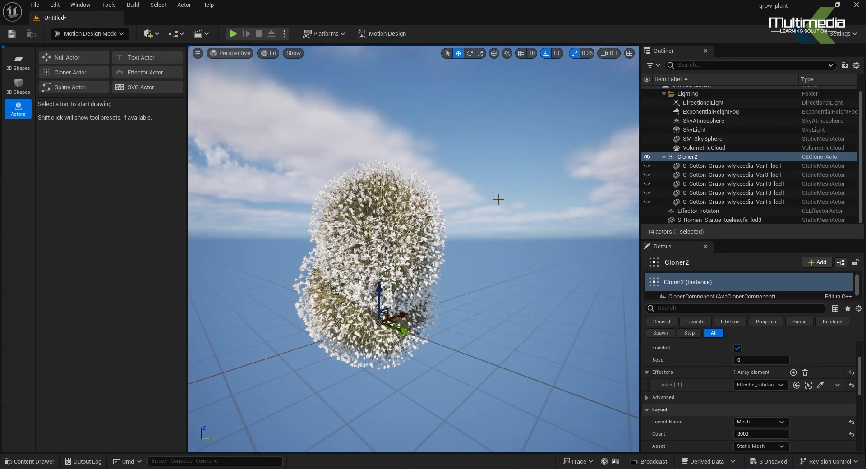
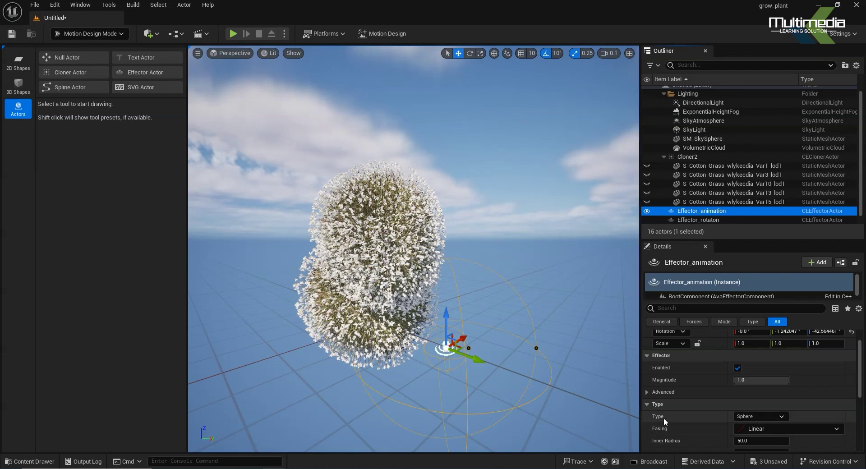
# Set the type of Effector_animation to Plane and its easing to In Out Cubic.
pyautogui.click(751, 416)
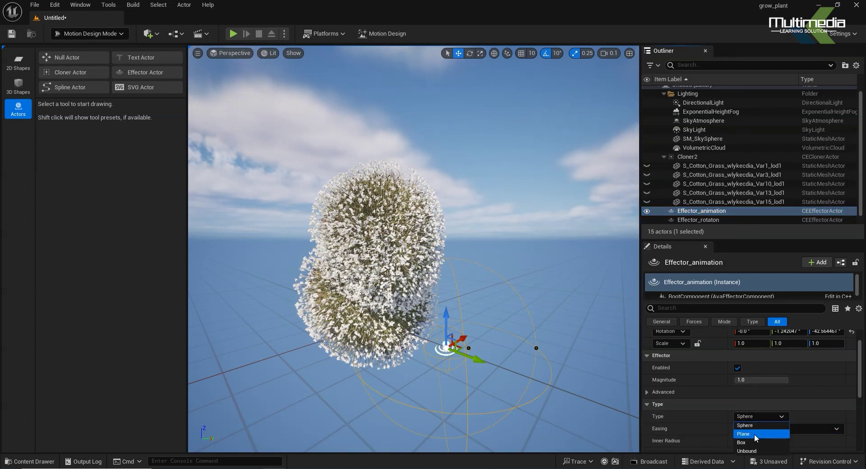
pyautogui.click(748, 433)
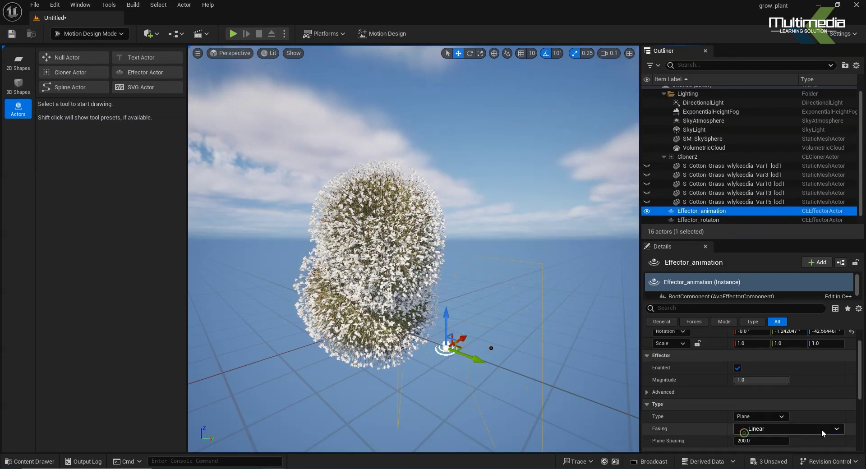
pyautogui.moveTo(859, 391); pyautogui.dragTo(860, 404)
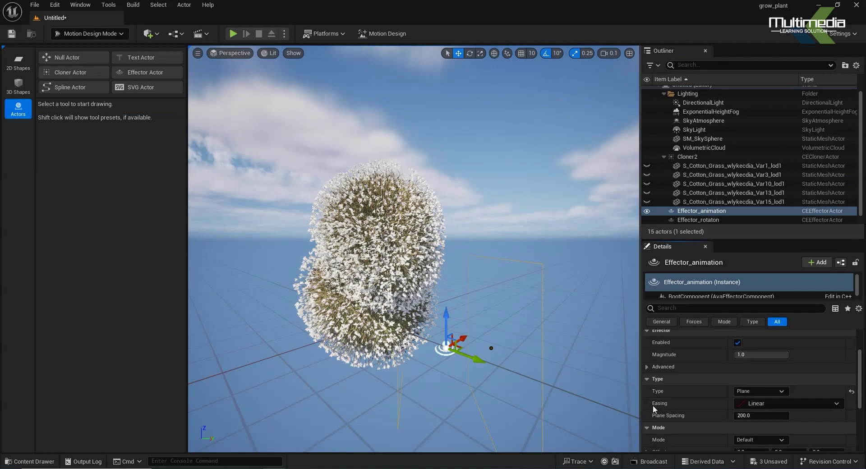
pyautogui.click(757, 402)
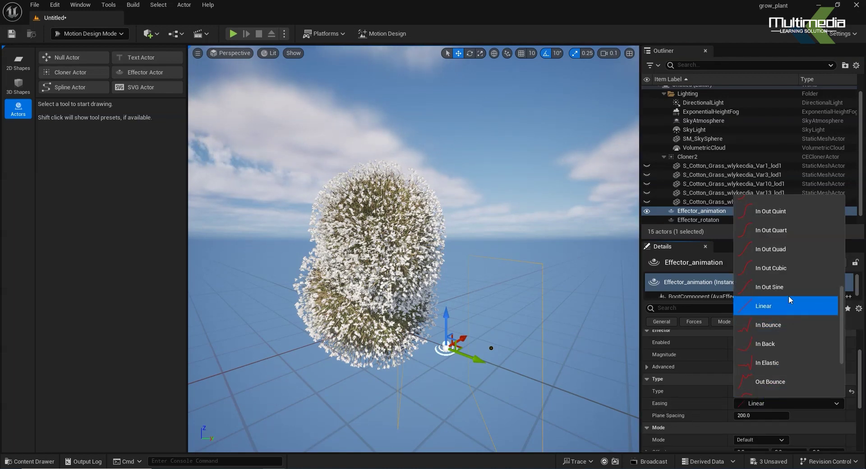
pyautogui.click(770, 269)
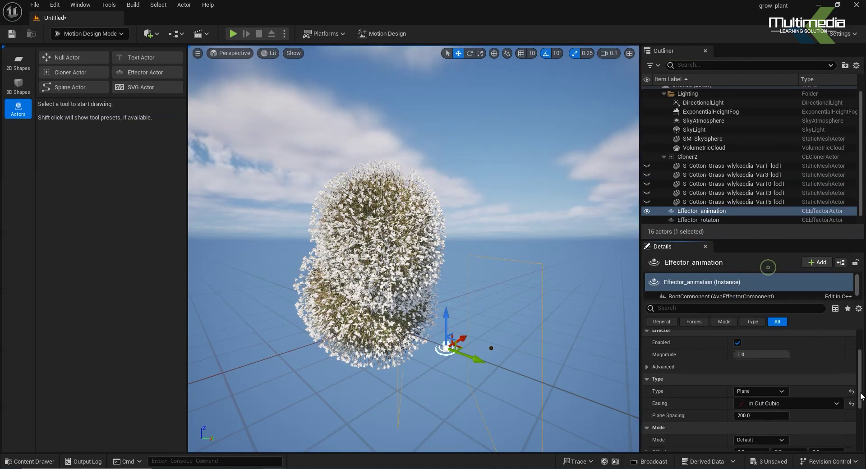
pyautogui.moveTo(861, 400); pyautogui.dragTo(864, 381)
# Add a second element to the Effectors array of Cloner2 and assign Effector_animation to it.
pyautogui.click(686, 156)
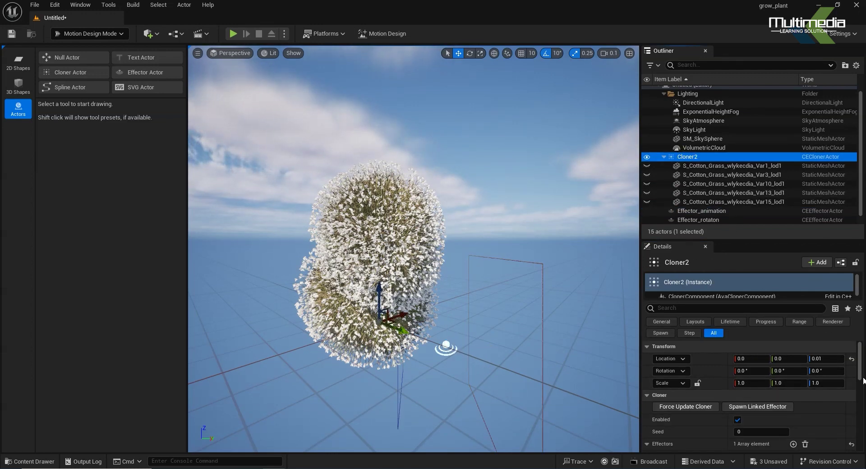
pyautogui.moveTo(861, 376); pyautogui.dragTo(861, 386)
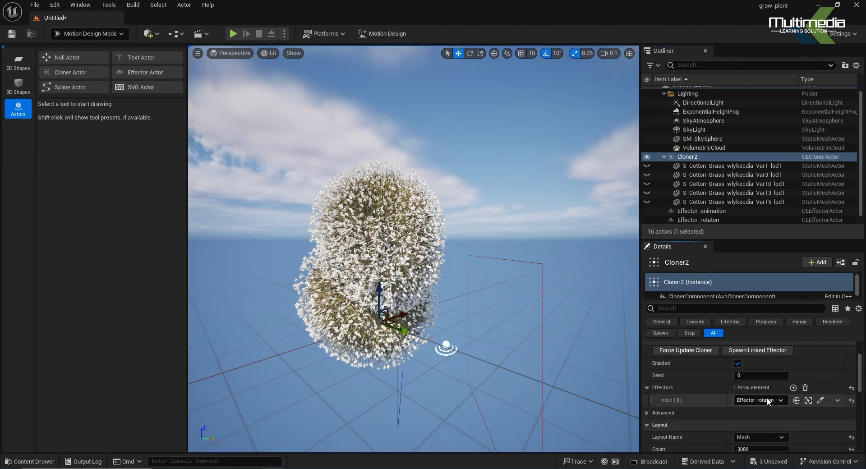
pyautogui.click(793, 388)
pyautogui.click(784, 412)
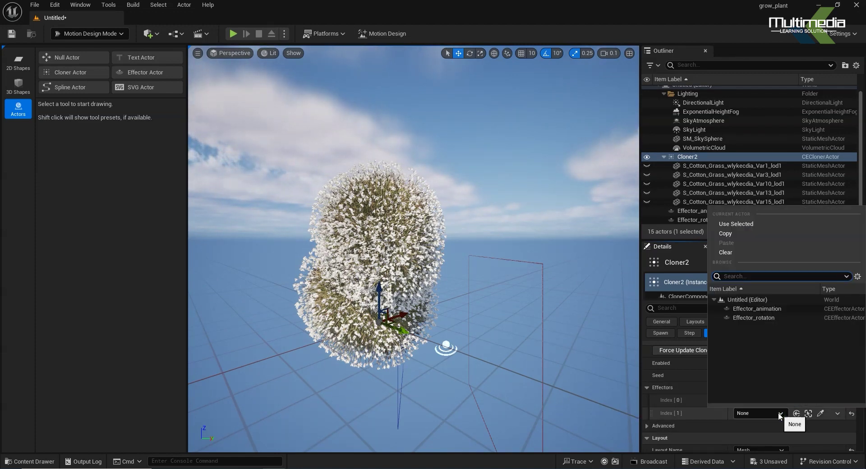
pyautogui.click(767, 309)
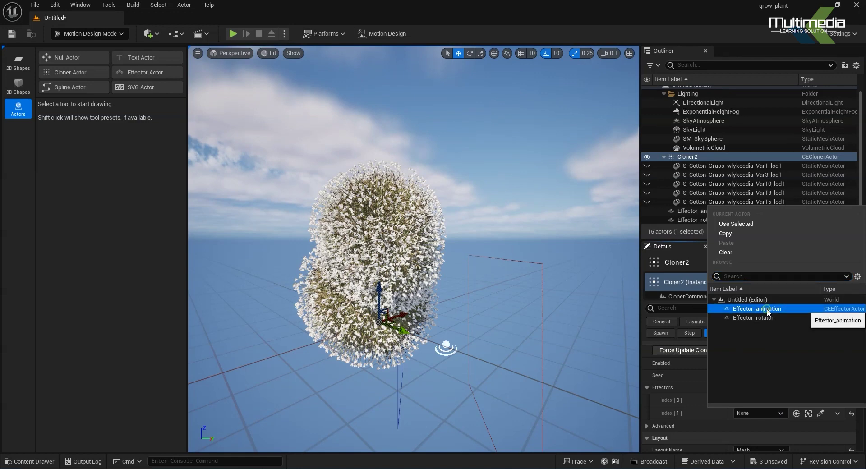
pyautogui.scroll(-1, 862, 386)
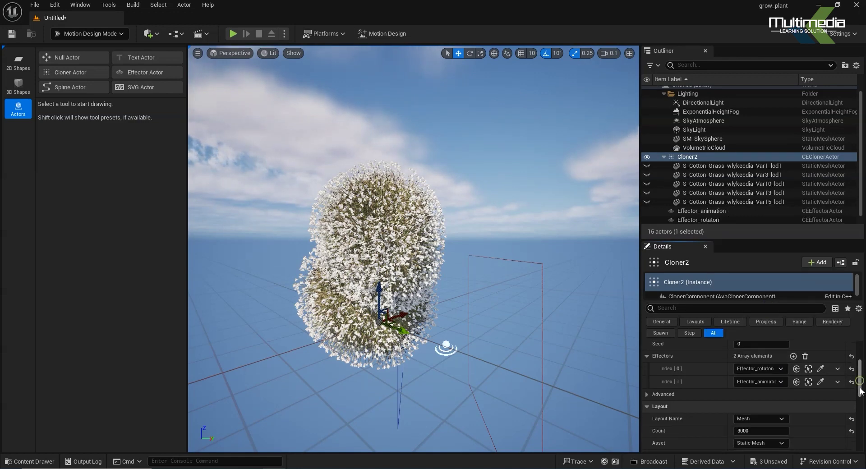
pyautogui.scroll(-3, 862, 386)
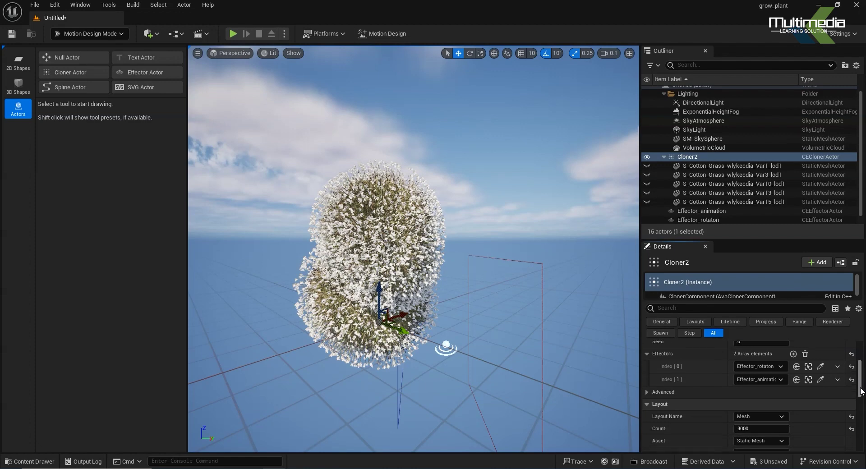
pyautogui.scroll(4, 862, 383)
pyautogui.scroll(4, 862, 383)
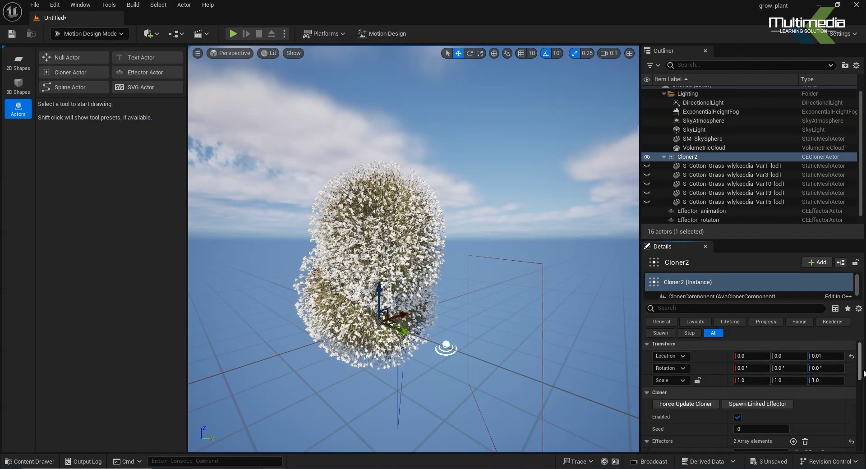
pyautogui.moveTo(863, 365); pyautogui.dragTo(863, 392)
# Set the location of Effector_animation to 0, 0, 0.
pyautogui.click(710, 212)
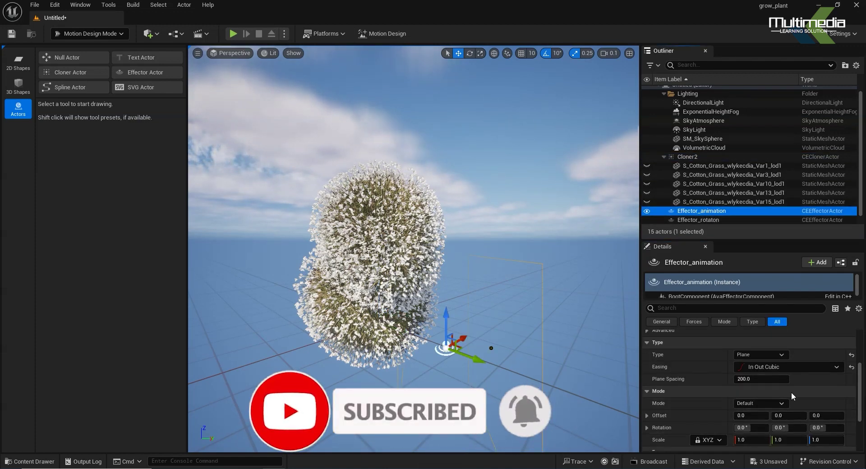
pyautogui.scroll(2, 776, 385)
pyautogui.scroll(2, 761, 363)
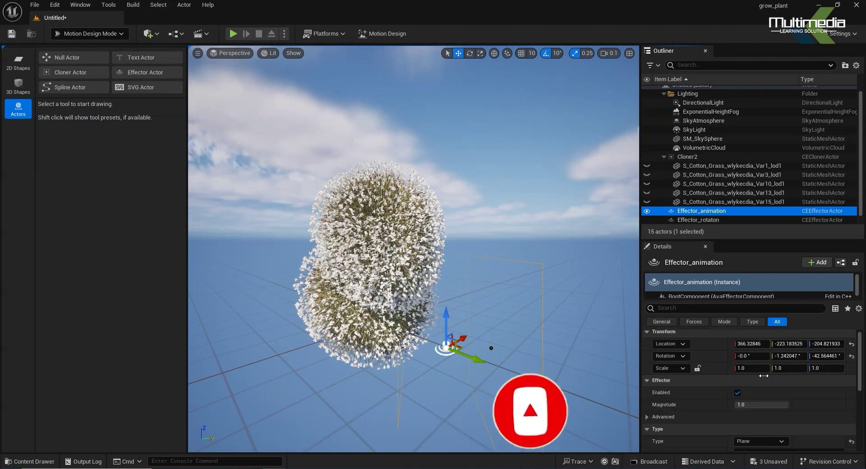
pyautogui.click(747, 347)
pyautogui.write('0')
pyautogui.press('Tab')
pyautogui.write('0')
pyautogui.press('Tab')
pyautogui.write('0')
pyautogui.press('Return')
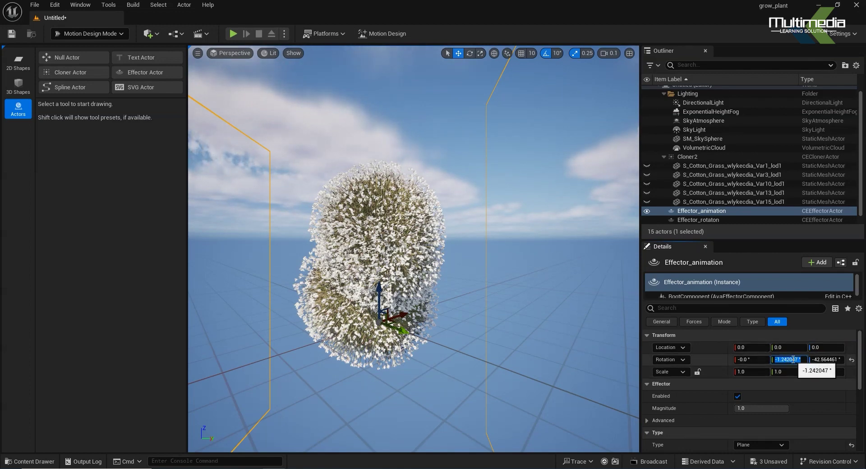
# Set the Y and Z rotation of Effector_animation to 0°.
pyautogui.press('Tab')
pyautogui.write('0')
pyautogui.press('Return')
# Set the scale that Effector_animation applies to affected clones in its Mode settings to 0 on all axes.
pyautogui.moveTo(858, 374); pyautogui.dragTo(854, 419)
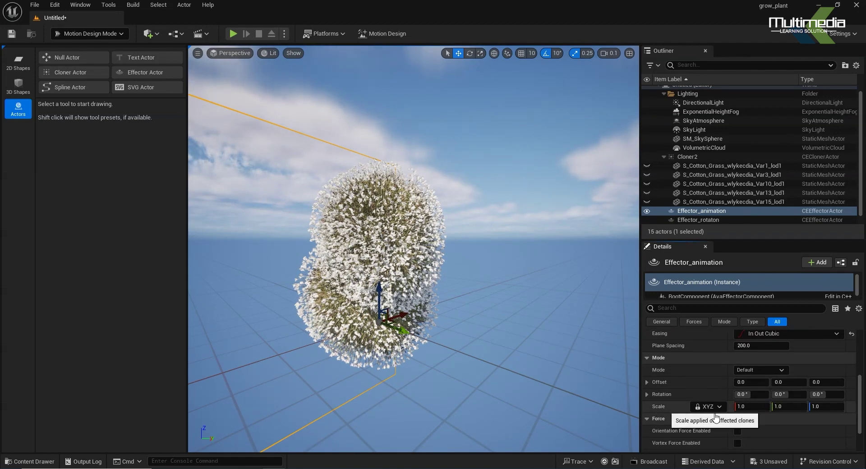
pyautogui.click(749, 407)
pyautogui.write('0')
pyautogui.press('Tab')
pyautogui.write('0')
pyautogui.press('Tab')
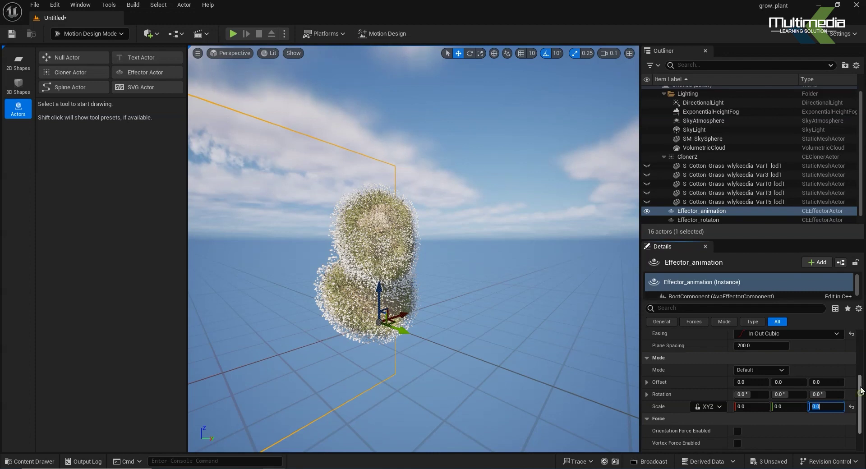
pyautogui.scroll(3, 860, 390)
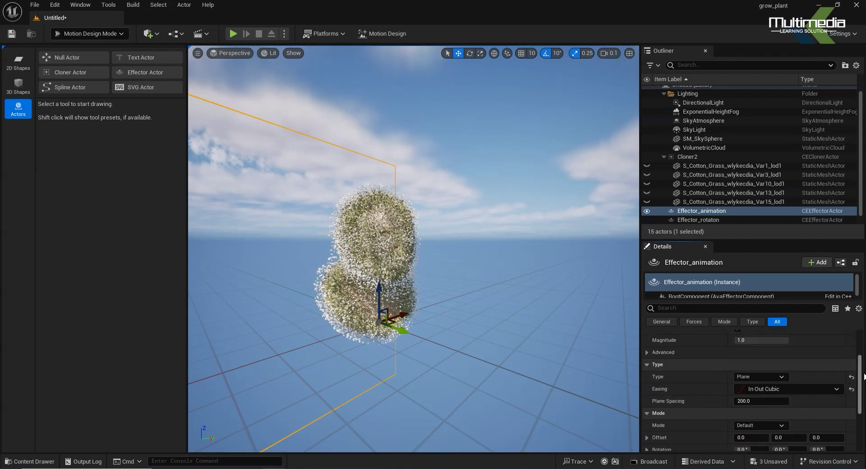
pyautogui.scroll(-5, 862, 374)
pyautogui.scroll(6, 858, 371)
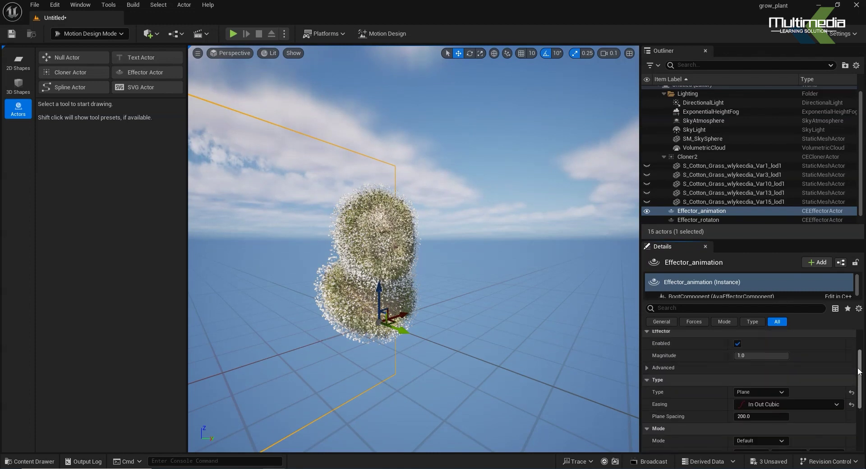
pyautogui.scroll(3, 859, 371)
# Set the transform scale of Effector_animation to 0.1 on all three axes.
pyautogui.keyDown('alt'); pyautogui.moveTo(516, 370); pyautogui.dragTo(447, 370); pyautogui.keyUp('alt')
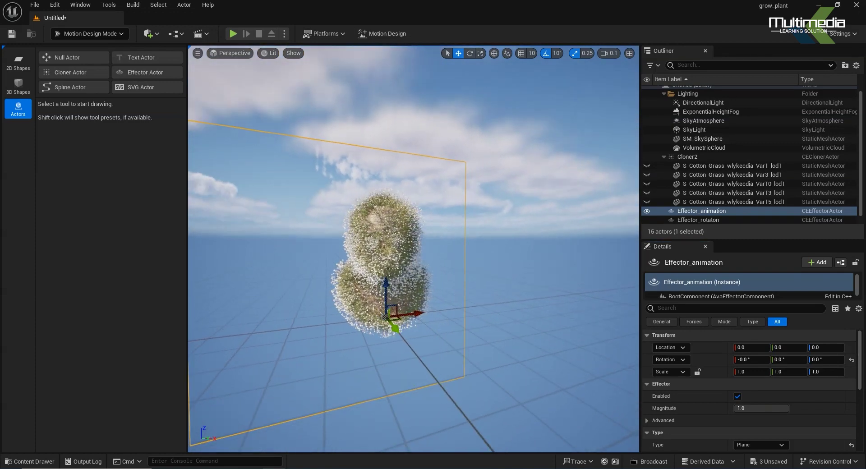
pyautogui.click(693, 213)
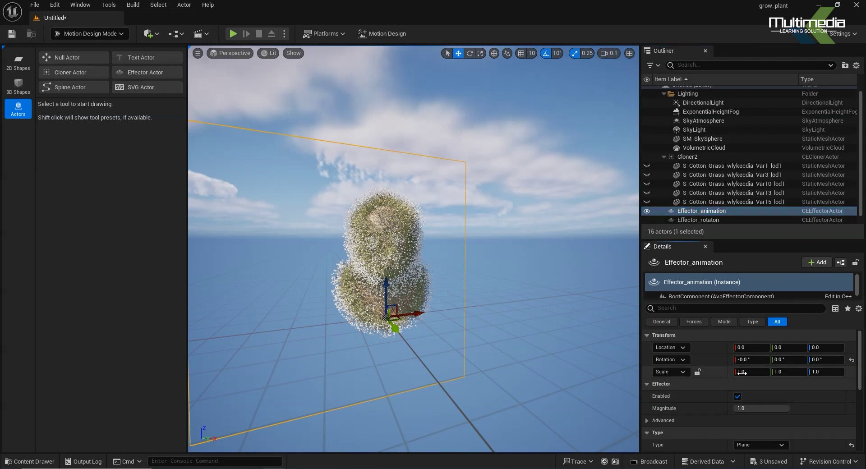
pyautogui.write('0.1')
pyautogui.press('Tab')
pyautogui.write('0.1')
pyautogui.press('Tab')
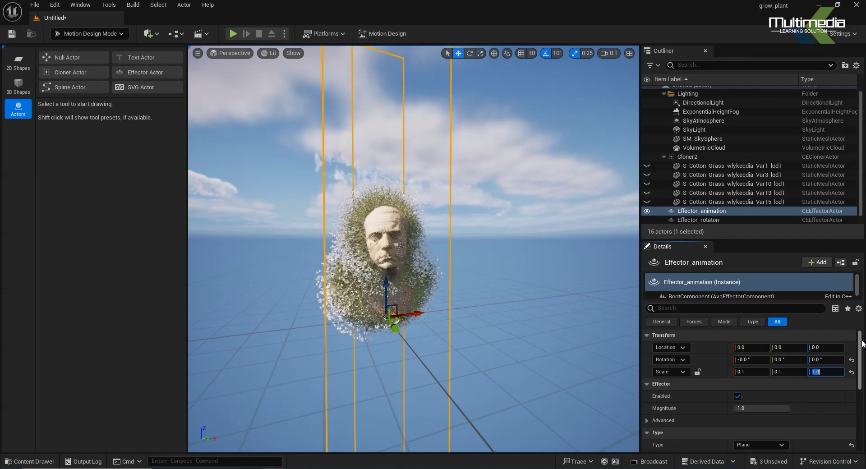
pyautogui.press('Tab')
pyautogui.press('Return')
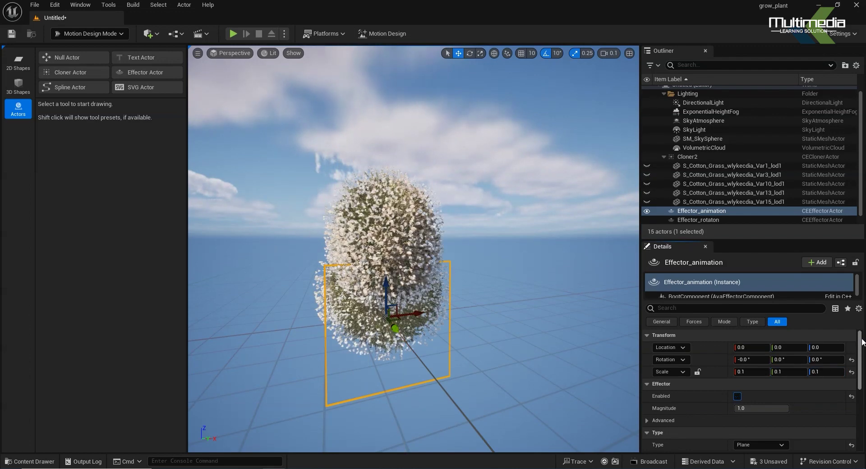
# Undo the last change to Effector_animation's Enabled option and inspect the grass around the effector plane.
pyautogui.keyDown('alt'); pyautogui.moveTo(523, 342); pyautogui.dragTo(613, 337); pyautogui.keyUp('alt')
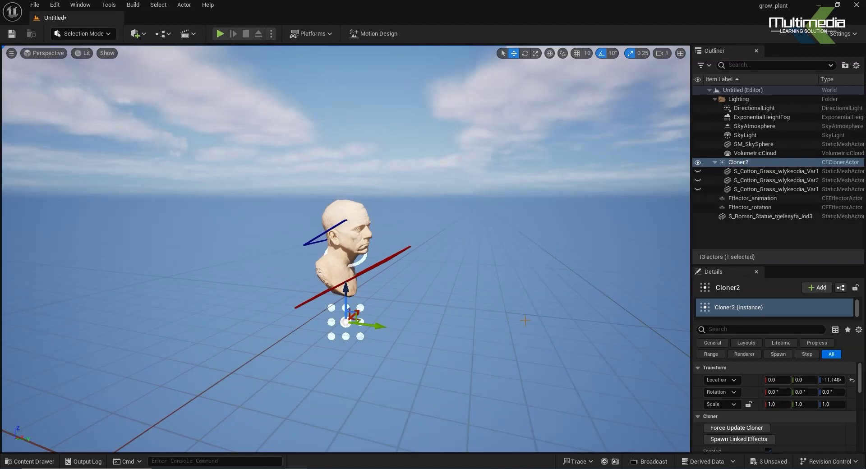
pyautogui.hotkey('ctrl', 'z')
pyautogui.keyDown('alt'); pyautogui.moveTo(478, 332); pyautogui.dragTo(452, 334); pyautogui.keyUp('alt')
pyautogui.scroll(5, 452, 333)
pyautogui.keyDown('alt'); pyautogui.moveTo(520, 372); pyautogui.dragTo(520, 372); pyautogui.keyUp('alt')
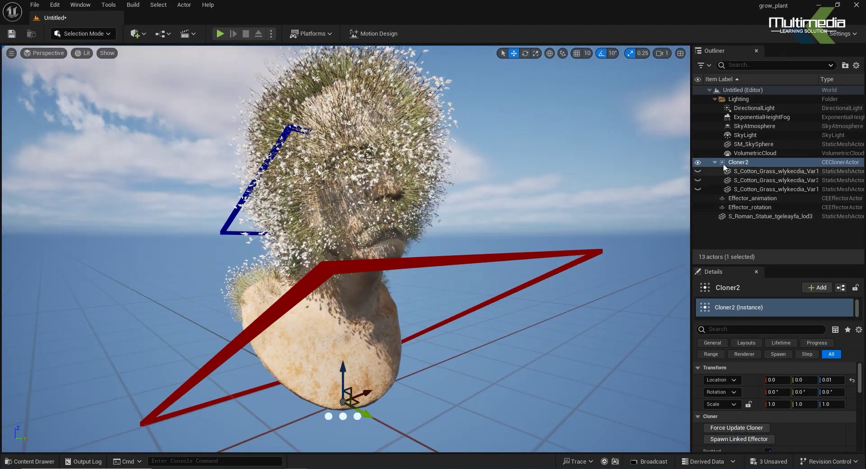
# Move Effector_animation upward along the Z axis to control the grass growth over the statue's head.
pyautogui.click(753, 199)
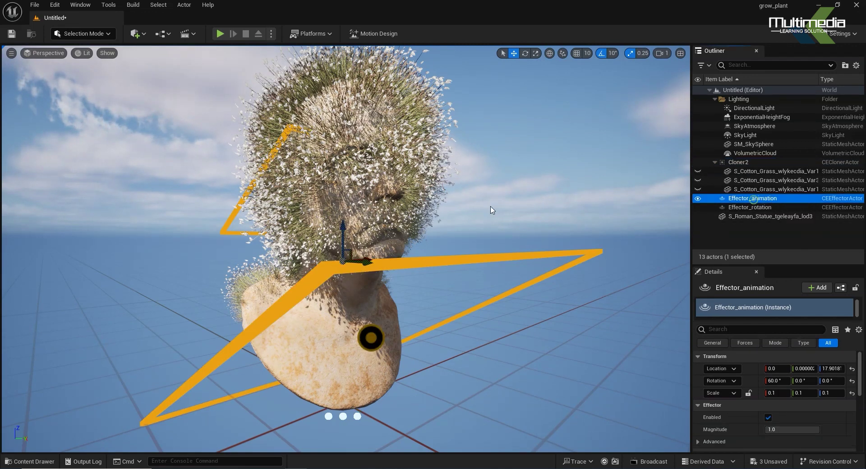
pyautogui.moveTo(343, 232); pyautogui.dragTo(307, 94)
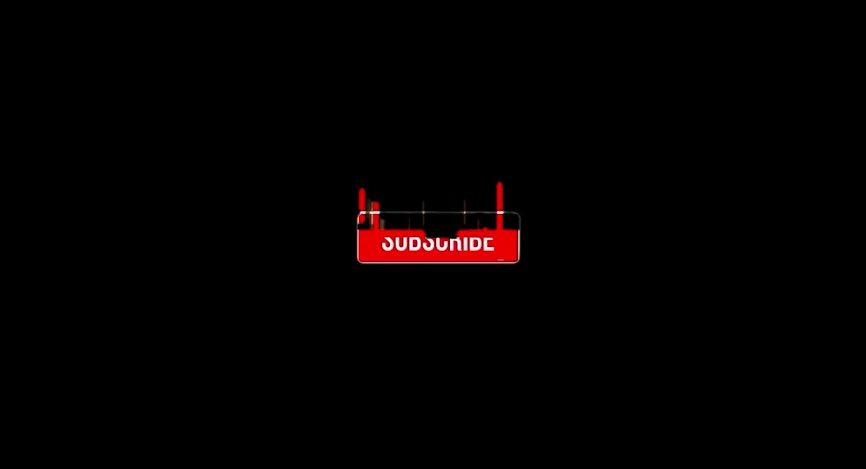